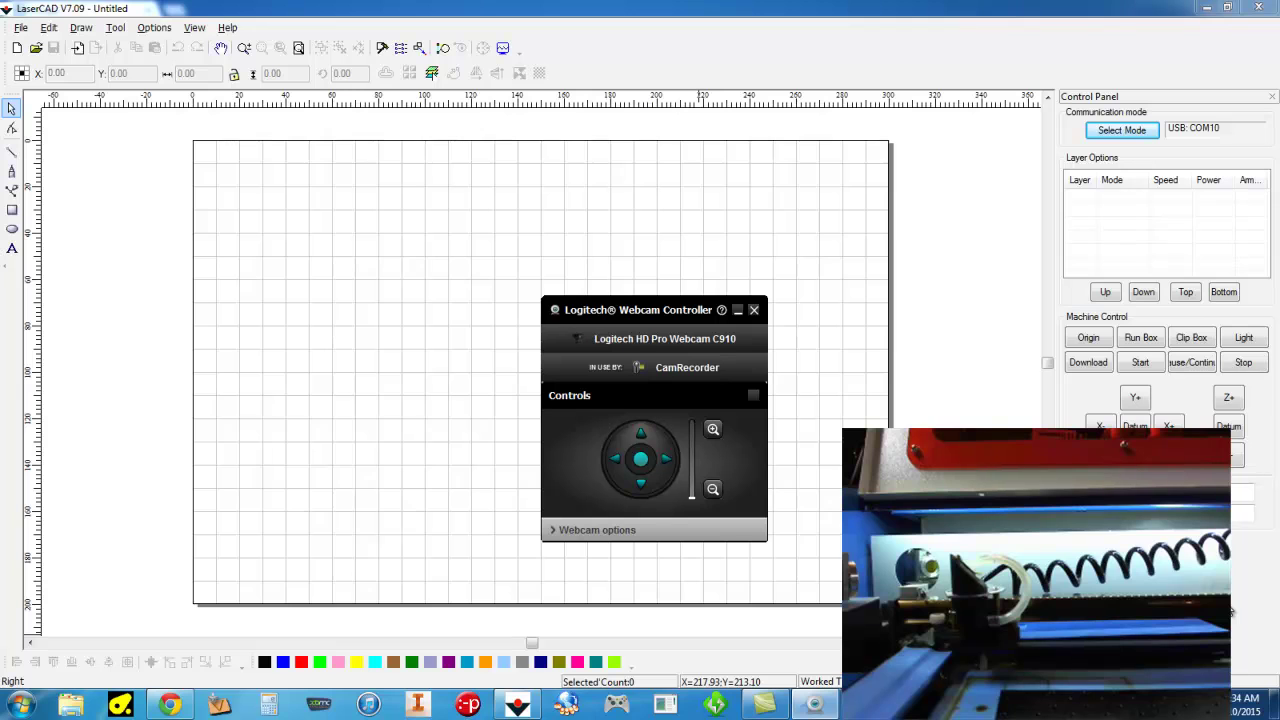
- Close the webcam controller, search Google for 'keep calm chive on' and switch to Images
{"action": "left_click", "coordinate": [738, 310]}
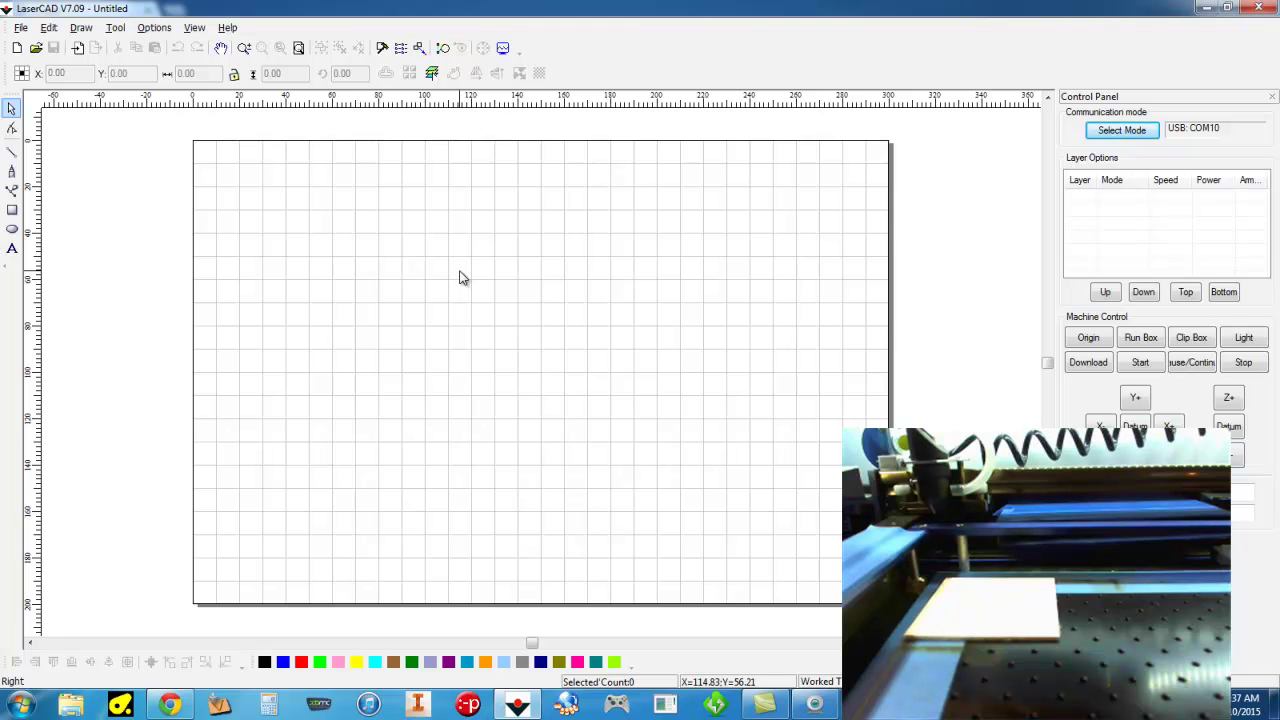
{"action": "left_click", "coordinate": [170, 705]}
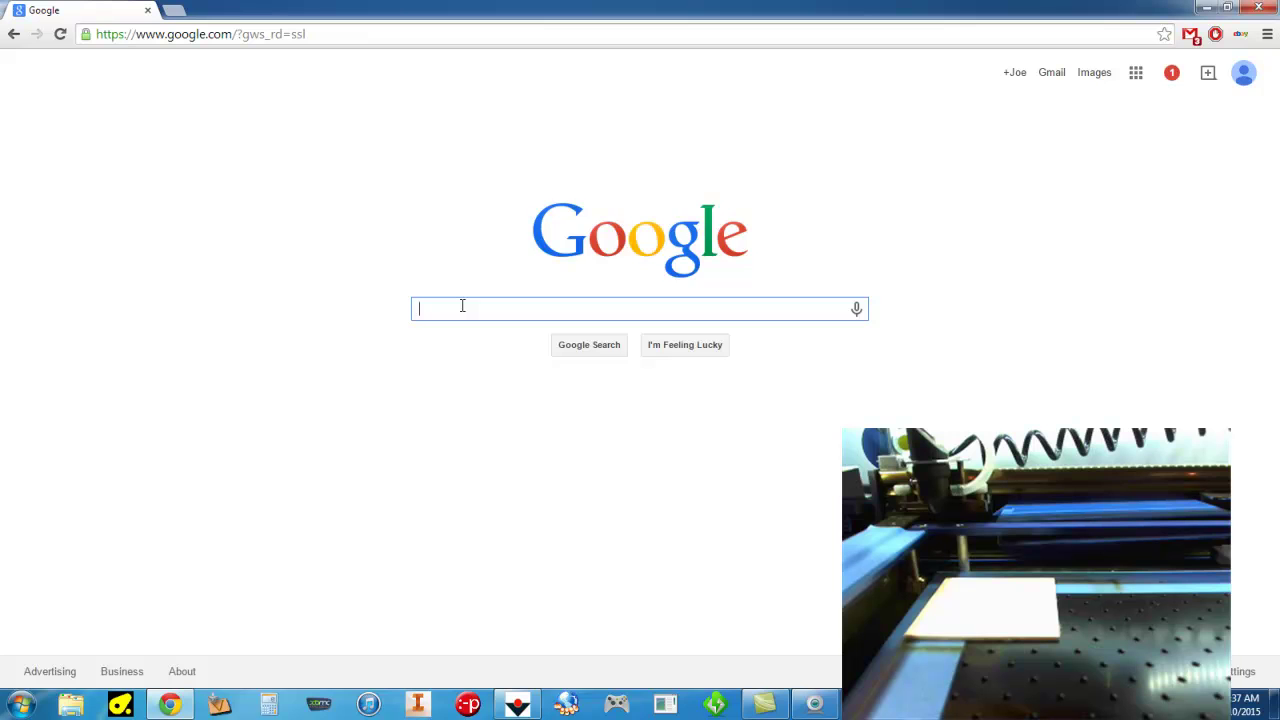
{"action": "type", "text": "keep chi"}
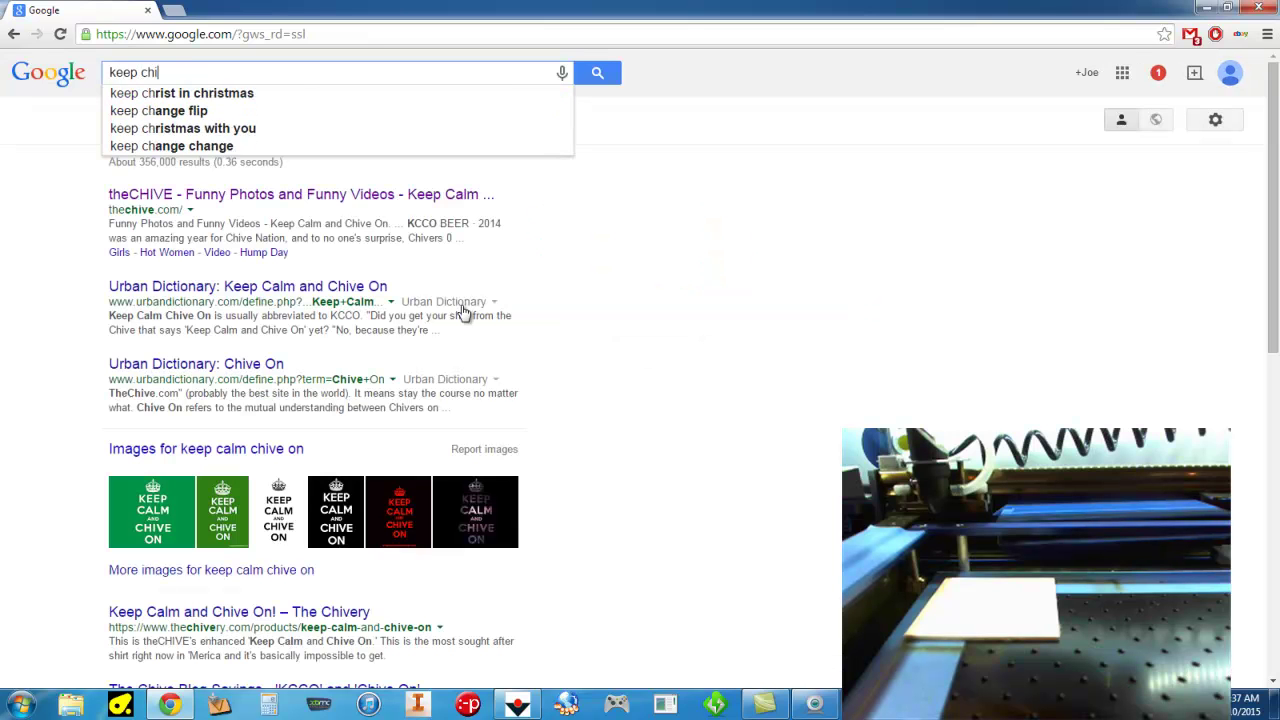
{"action": "key", "text": "BackSpace"}
{"action": "key", "text": "BackSpace"}
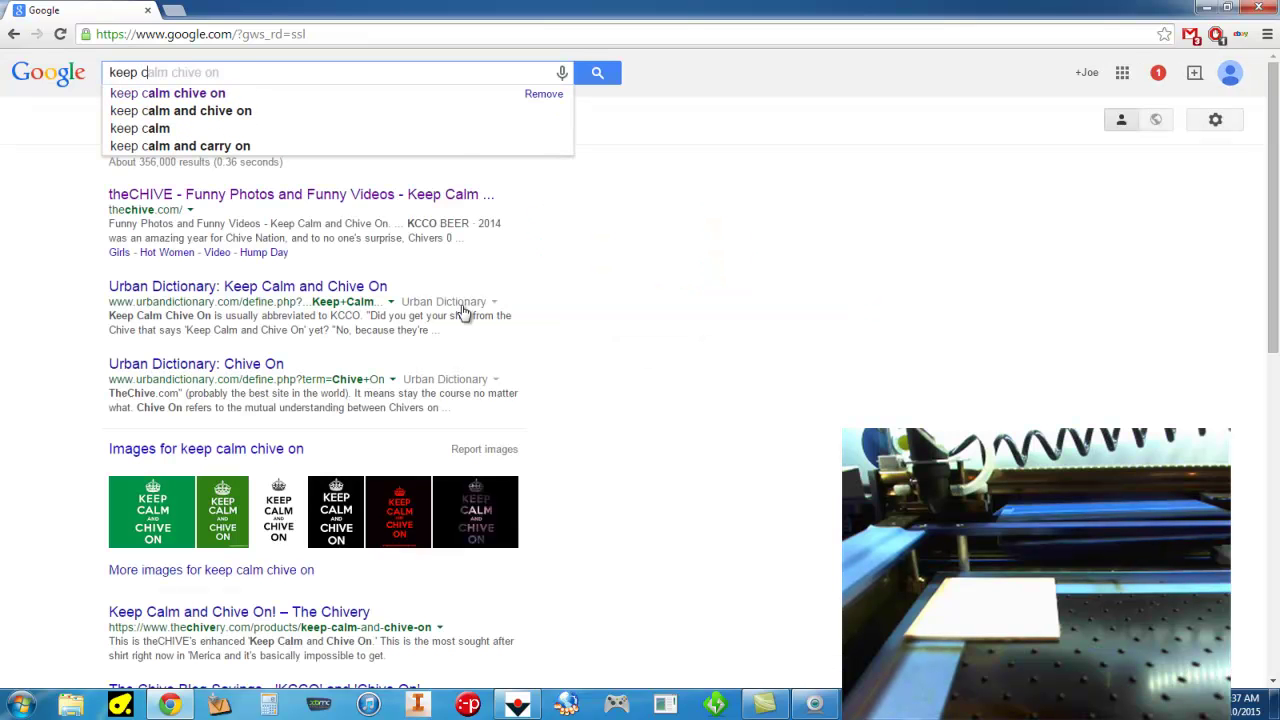
{"action": "left_click", "coordinate": [218, 93]}
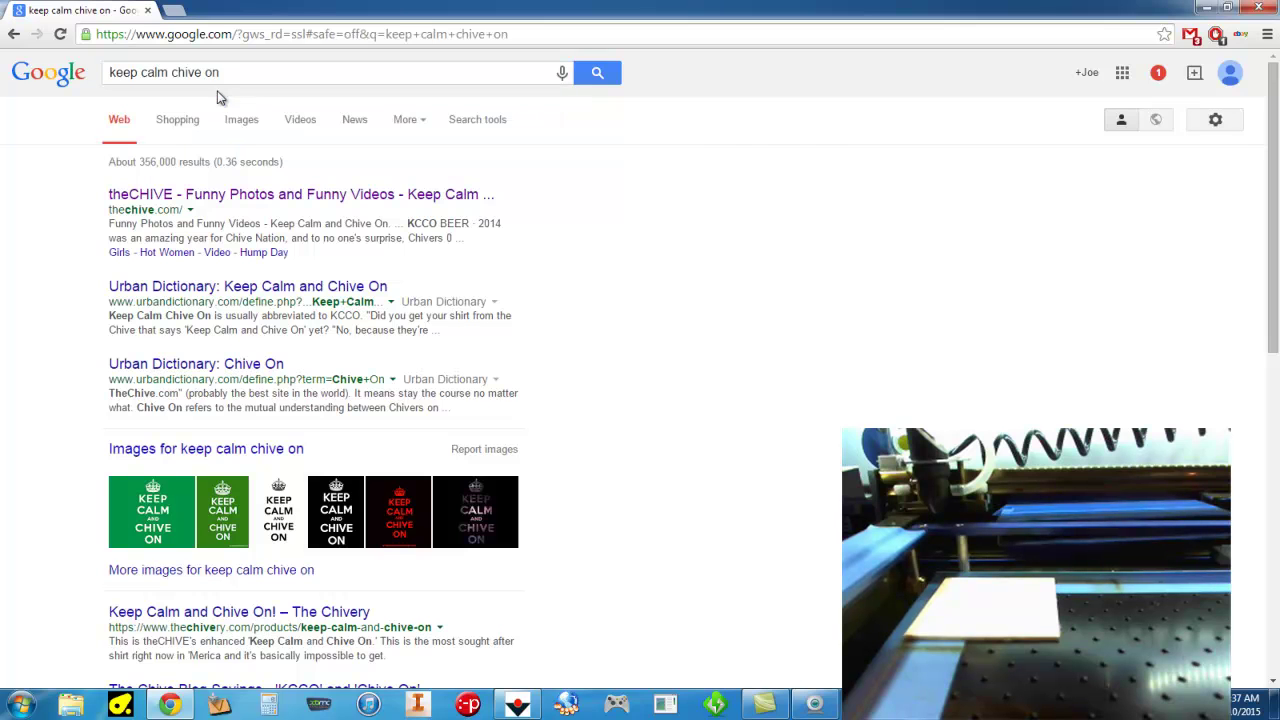
{"action": "left_click", "coordinate": [241, 120]}
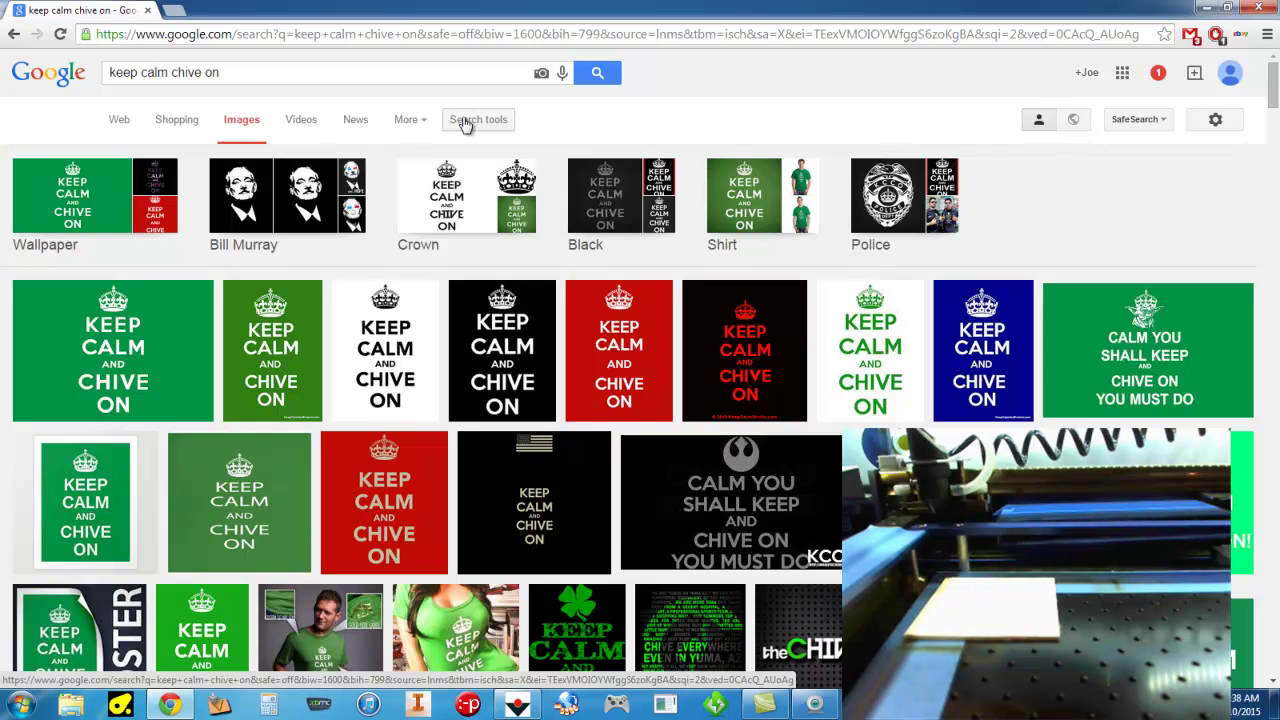
- Filter the image results to black and white only
{"action": "left_click", "coordinate": [465, 121]}
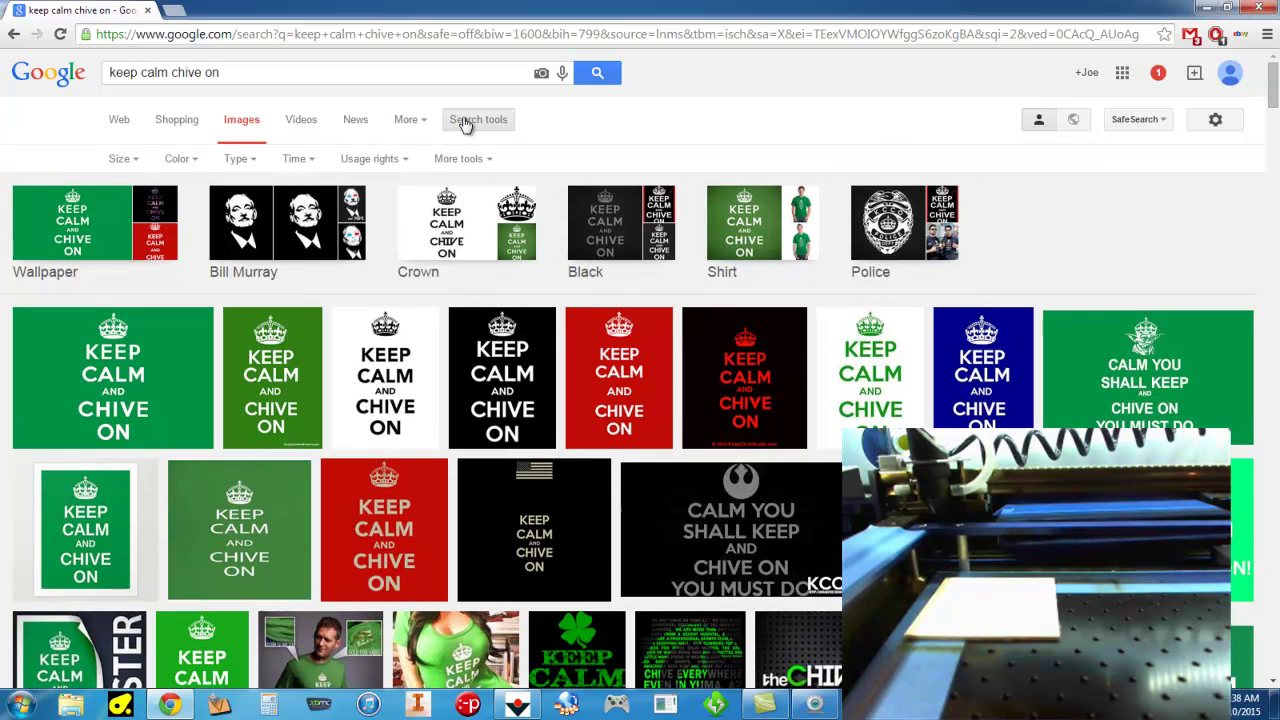
{"action": "left_click", "coordinate": [193, 166]}
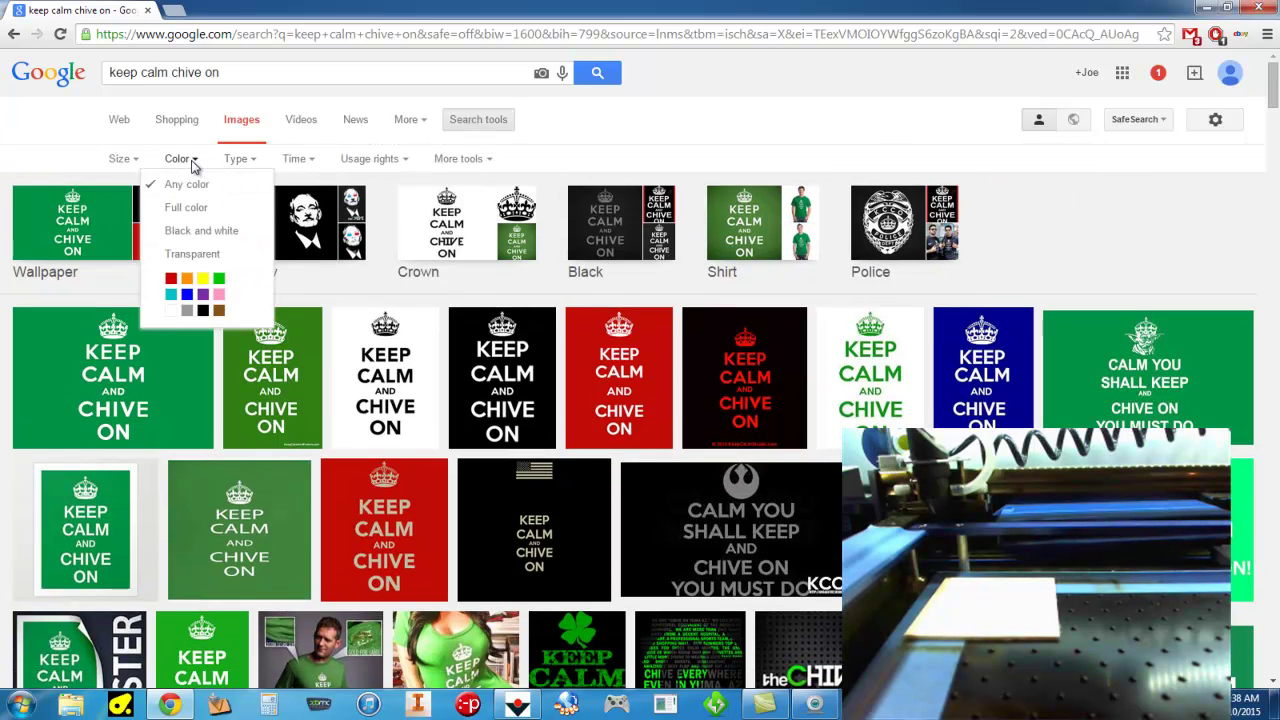
{"action": "left_click", "coordinate": [193, 232]}
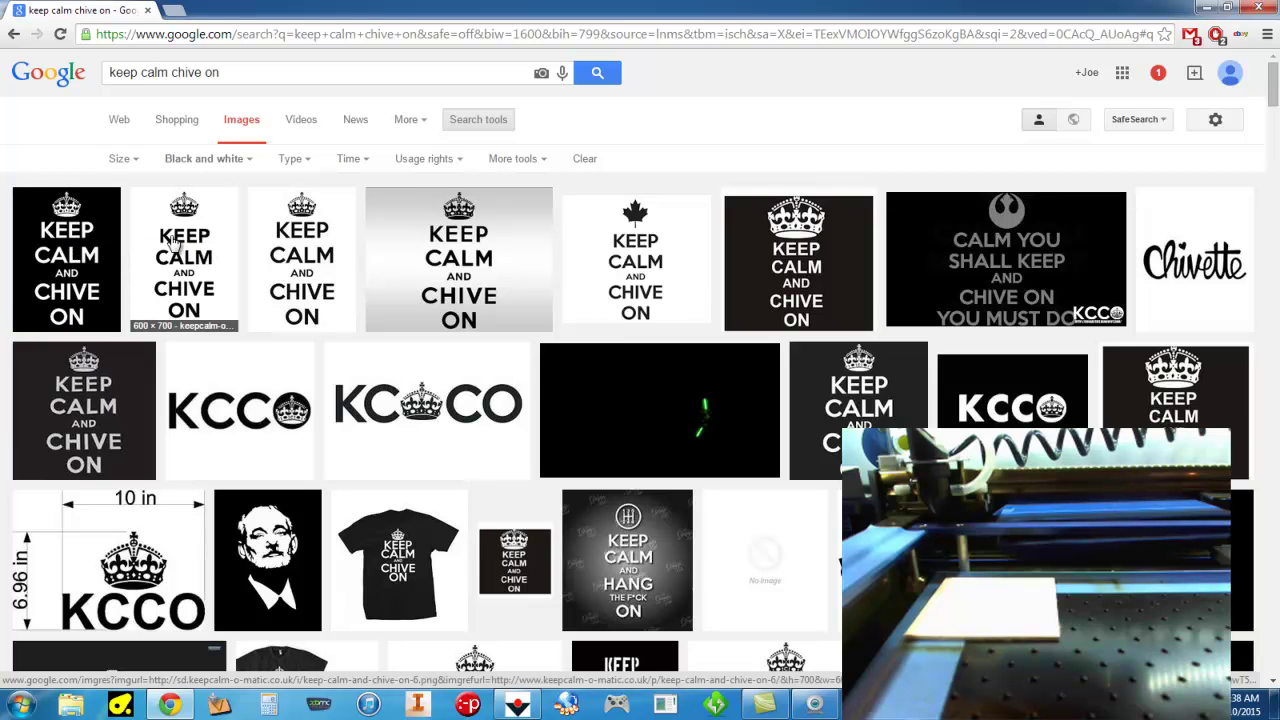
- Save the second Keep Calm and Chive On image to the desktop as a PNG
{"action": "left_click", "coordinate": [172, 241]}
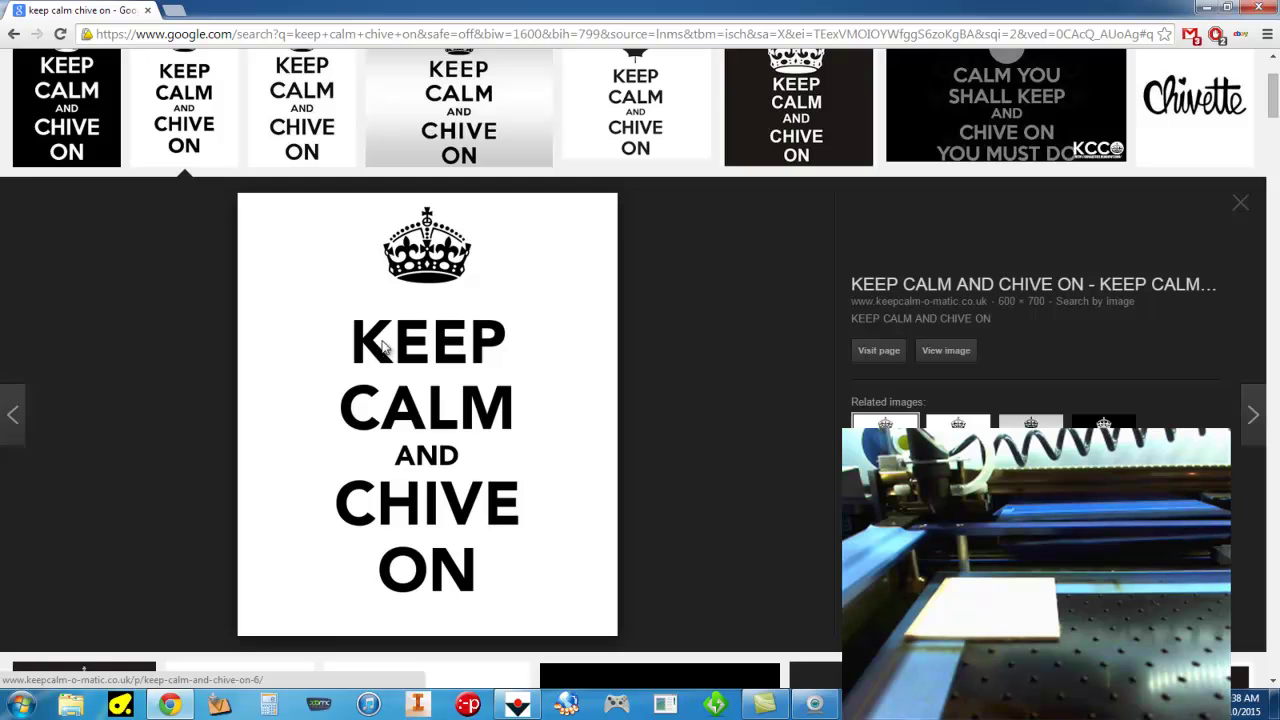
{"action": "right_click", "coordinate": [382, 345]}
{"action": "left_click", "coordinate": [436, 453]}
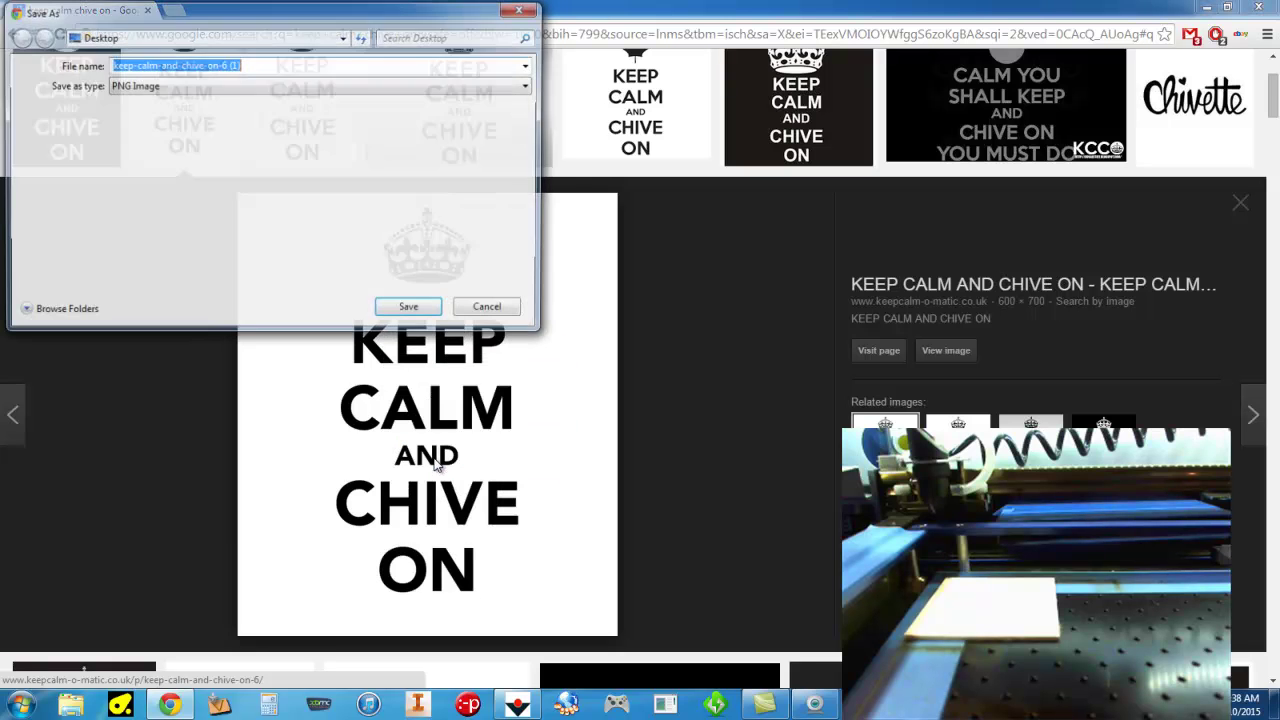
{"action": "left_click", "coordinate": [411, 309]}
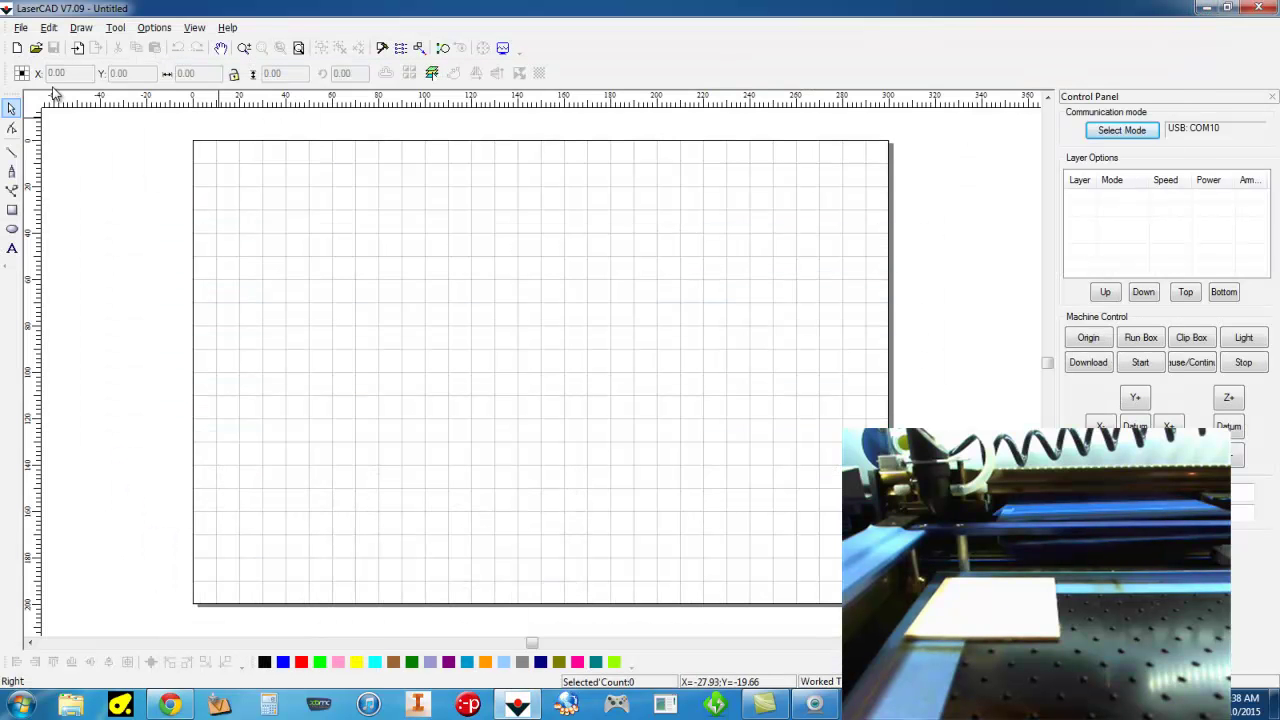
- Import keep-calm-and-chive-on-6 from the Desktop into the LaserCAD drawing
{"action": "left_click", "coordinate": [22, 29]}
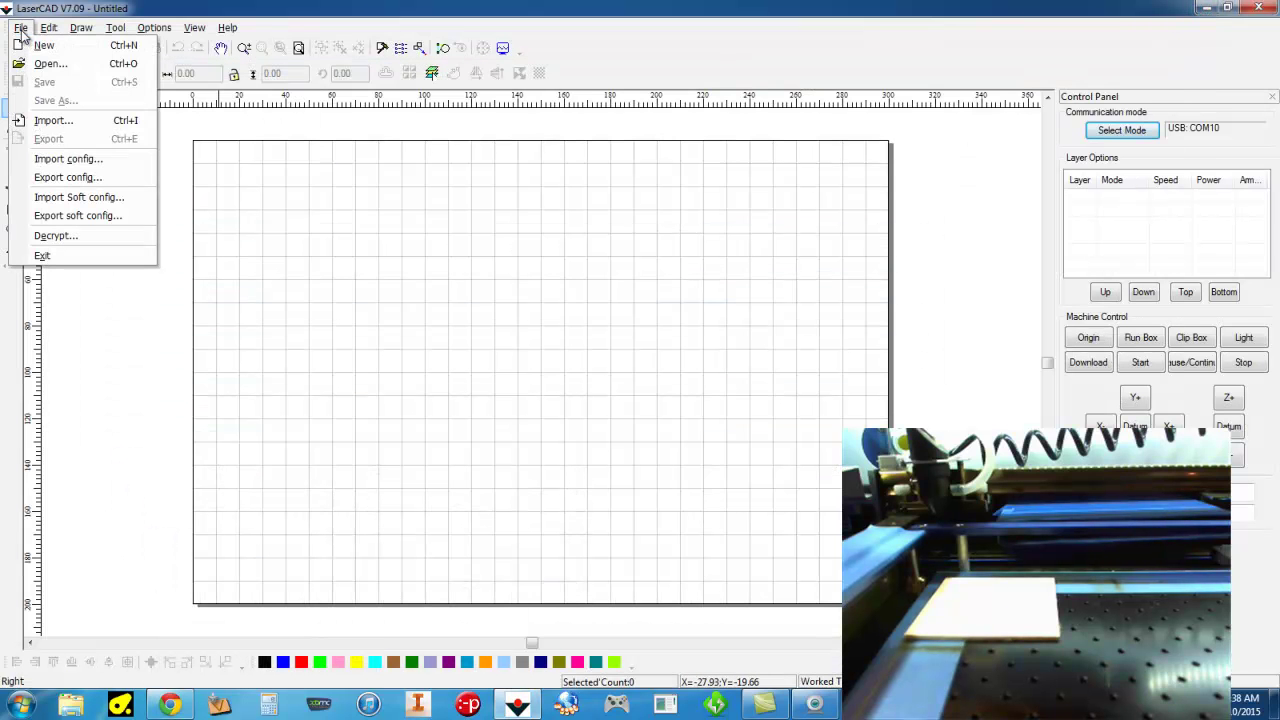
{"action": "left_click", "coordinate": [55, 120]}
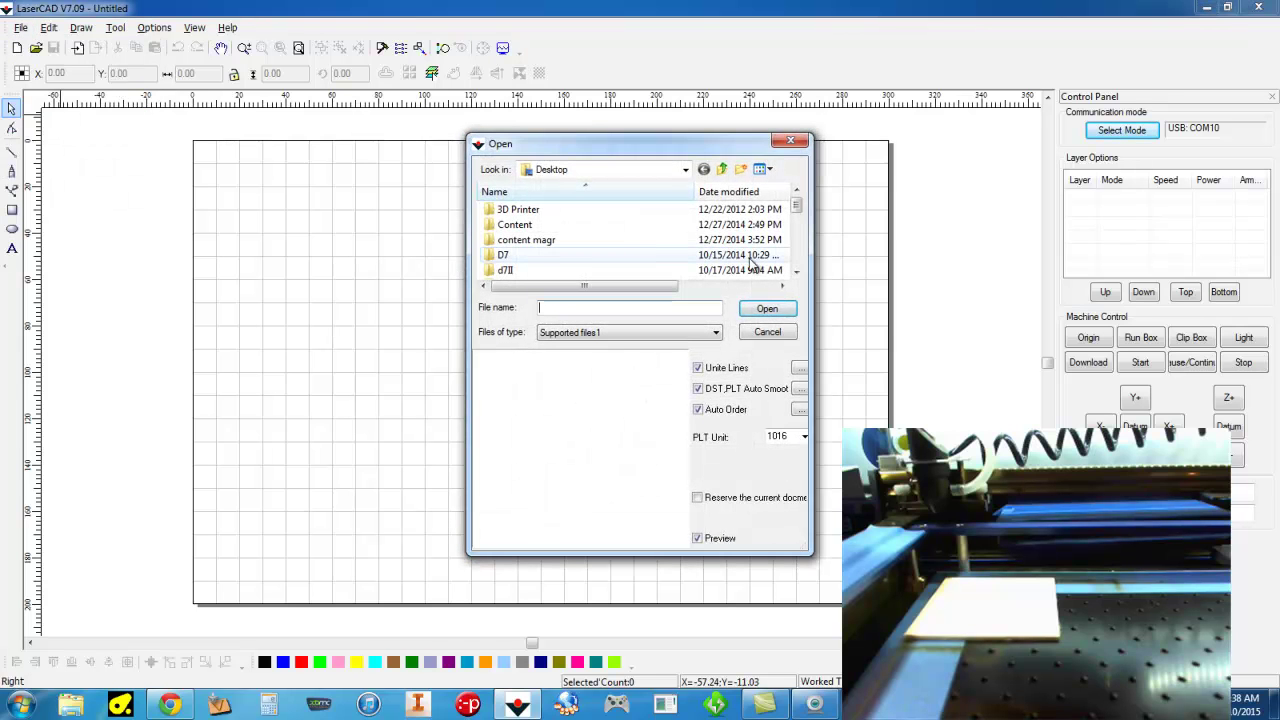
{"action": "scroll", "coordinate": [800, 250], "scroll_direction": "down", "scroll_amount": 3}
{"action": "scroll", "coordinate": [800, 250], "scroll_direction": "down", "scroll_amount": 5}
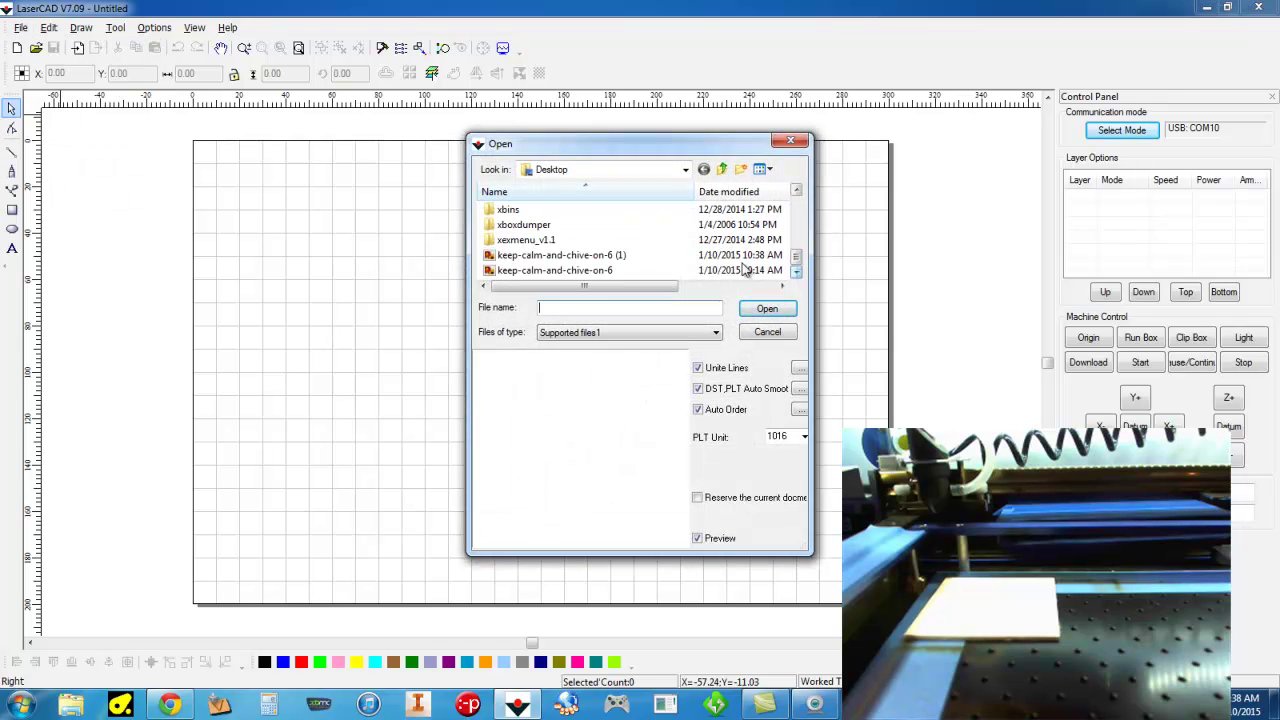
{"action": "left_click", "coordinate": [612, 270]}
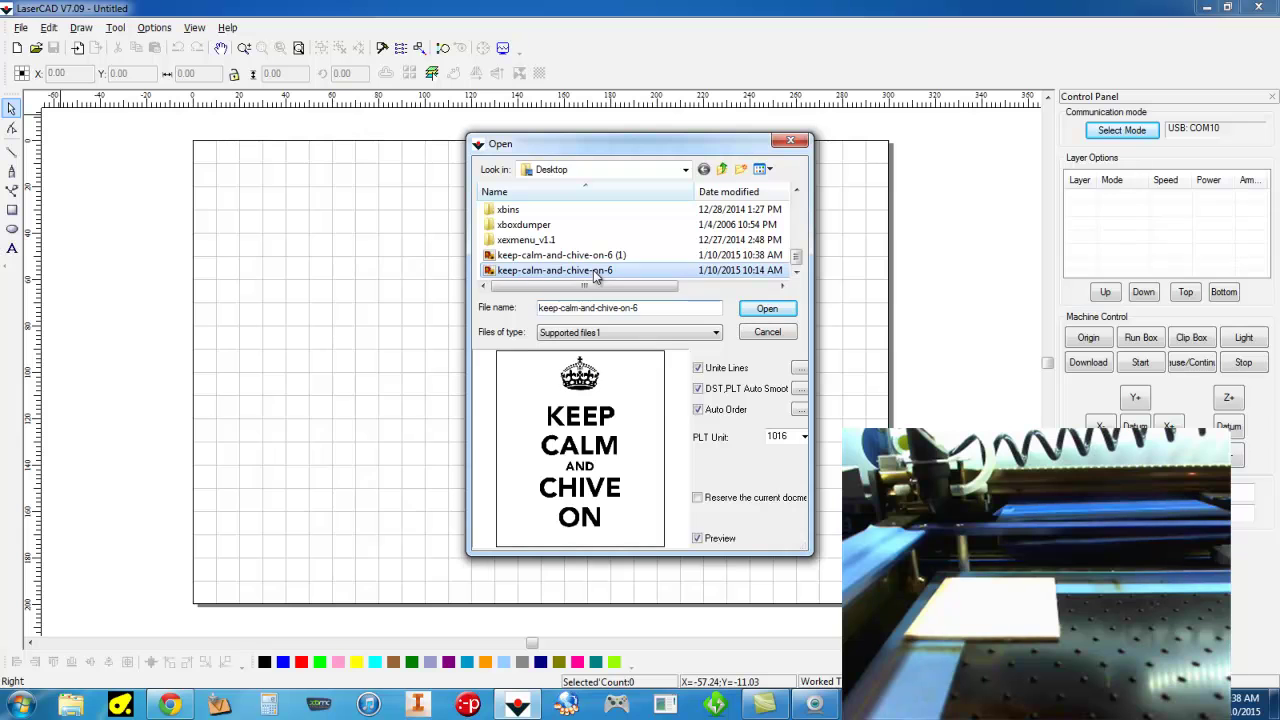
{"action": "left_click", "coordinate": [767, 308]}
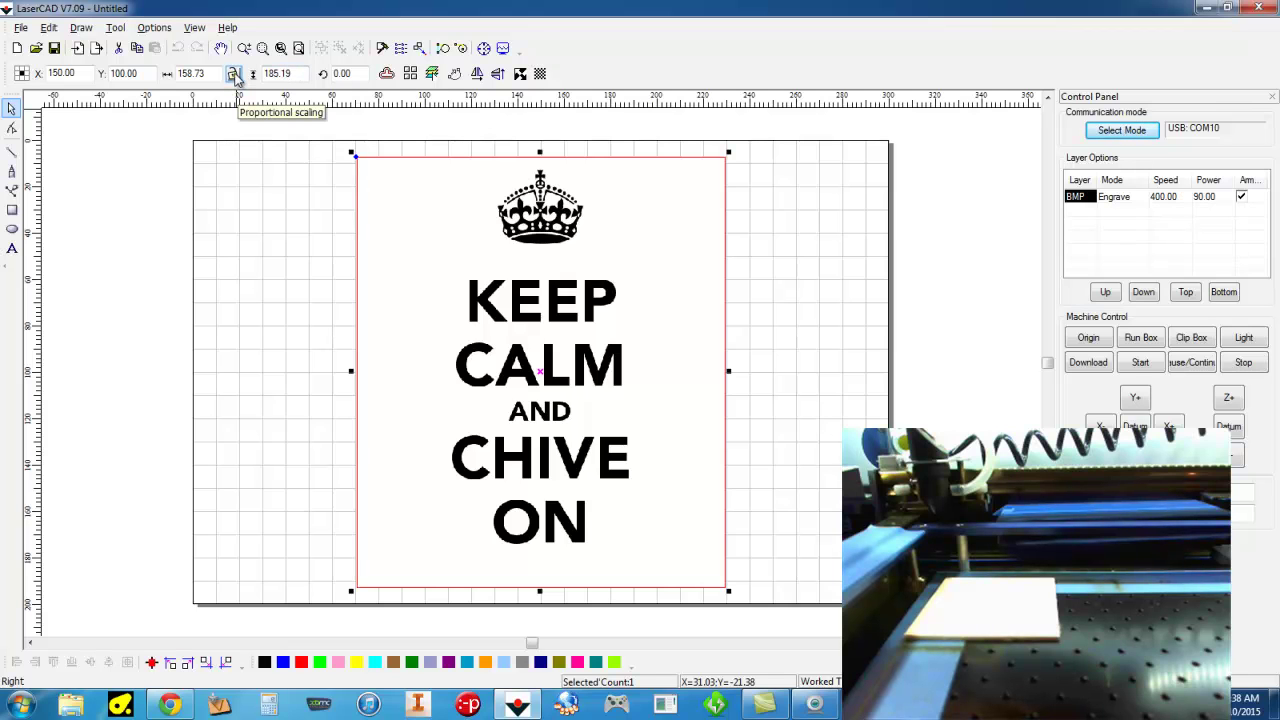
- With aspect ratio locked, set the image height to 75 mm, giving 64.29 mm width
{"action": "left_click", "coordinate": [234, 75]}
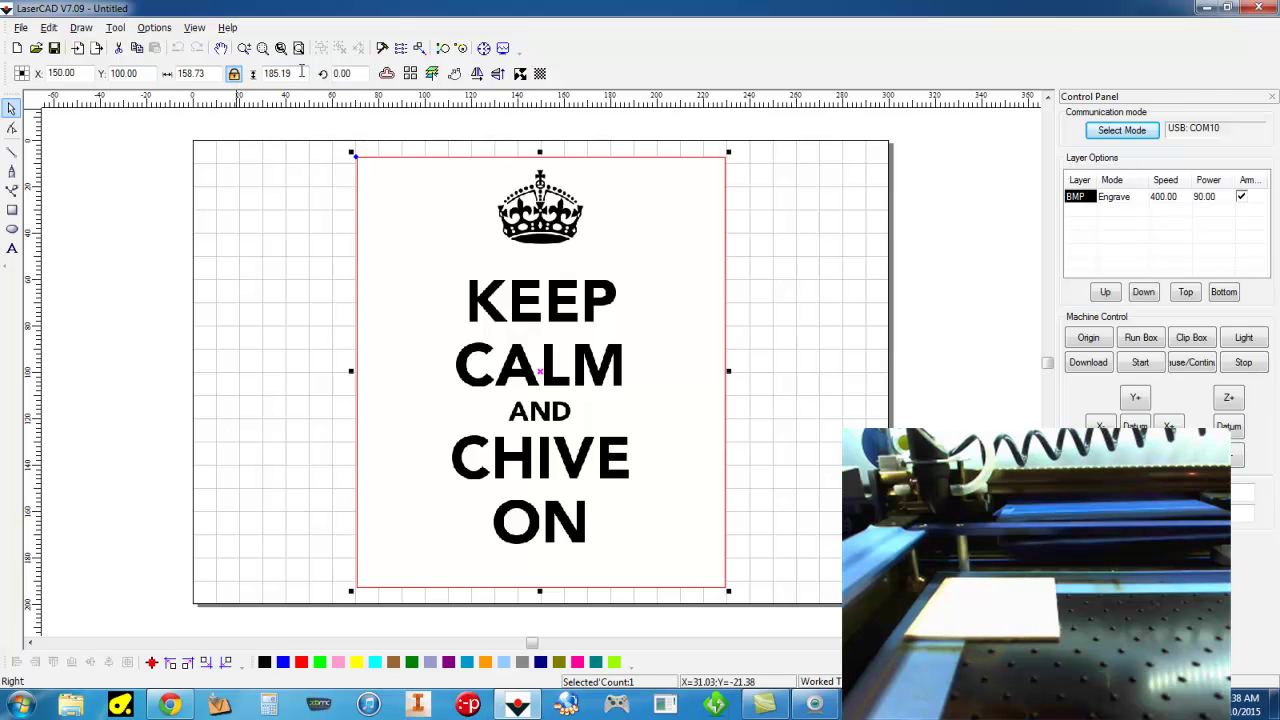
{"action": "key", "text": "Tab"}
{"action": "type", "text": "7"}
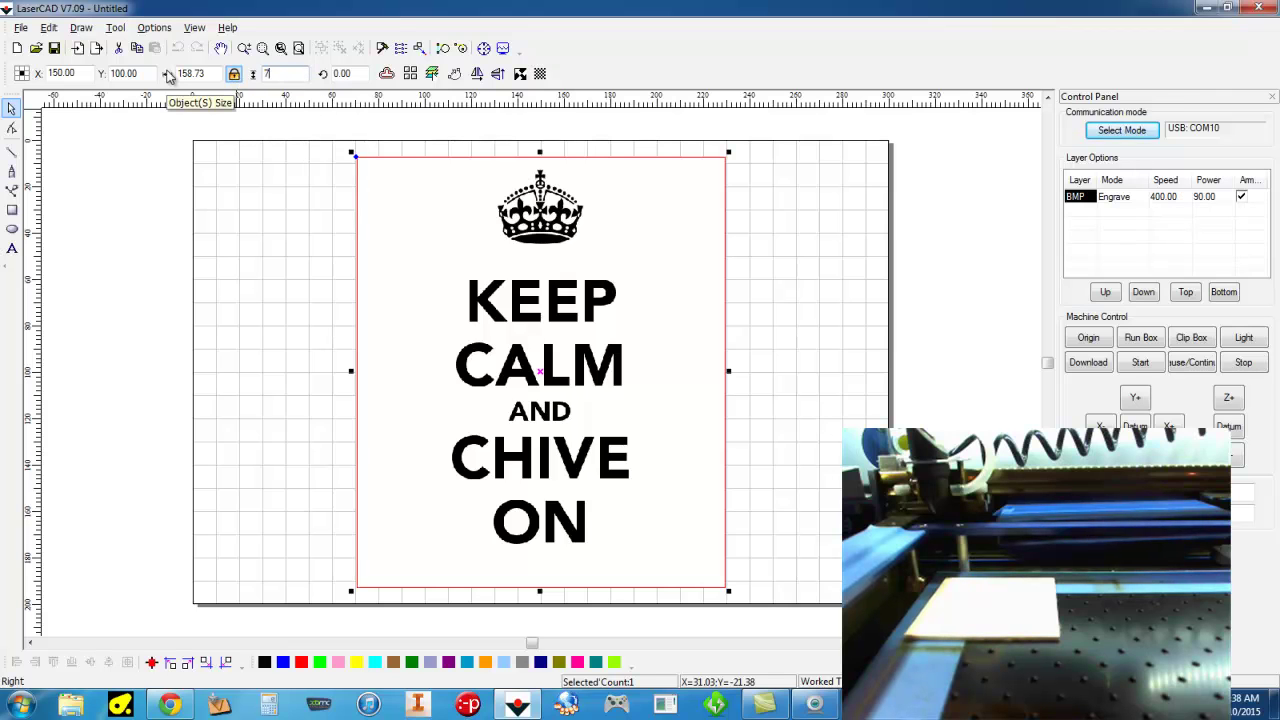
{"action": "type", "text": "5"}
{"action": "key", "text": "Return"}
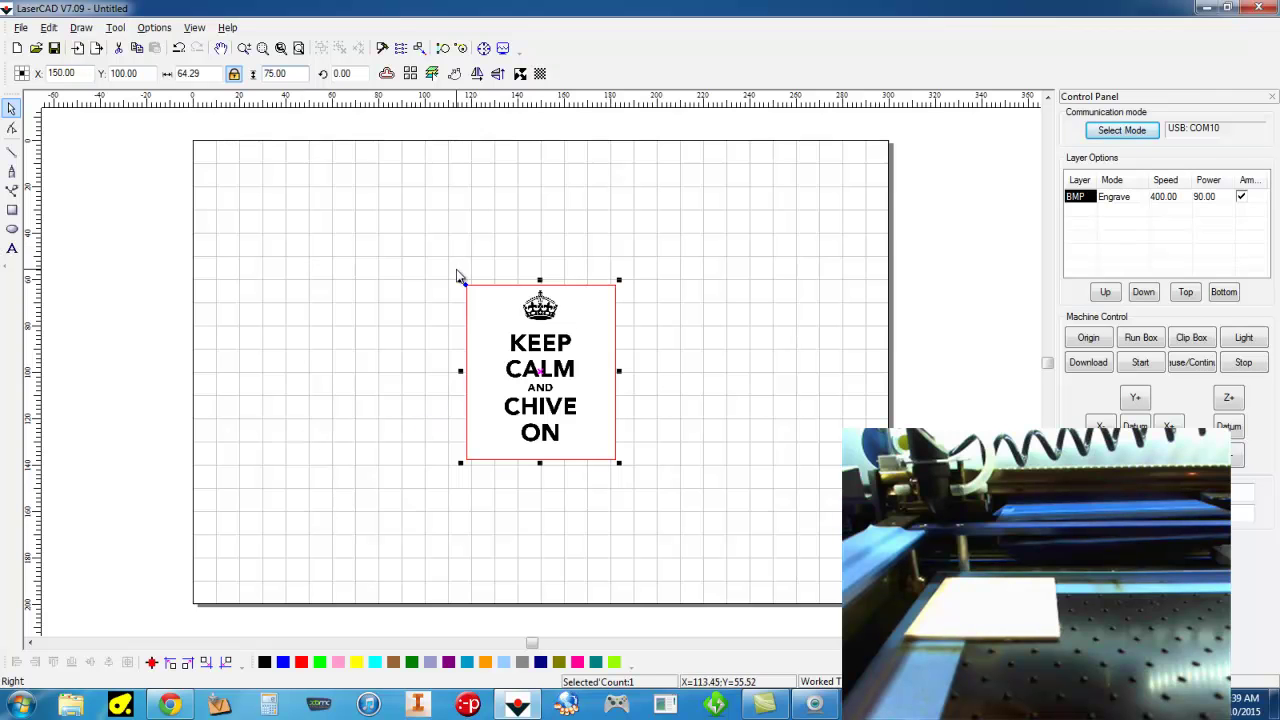
{"action": "left_click", "coordinate": [268, 705]}
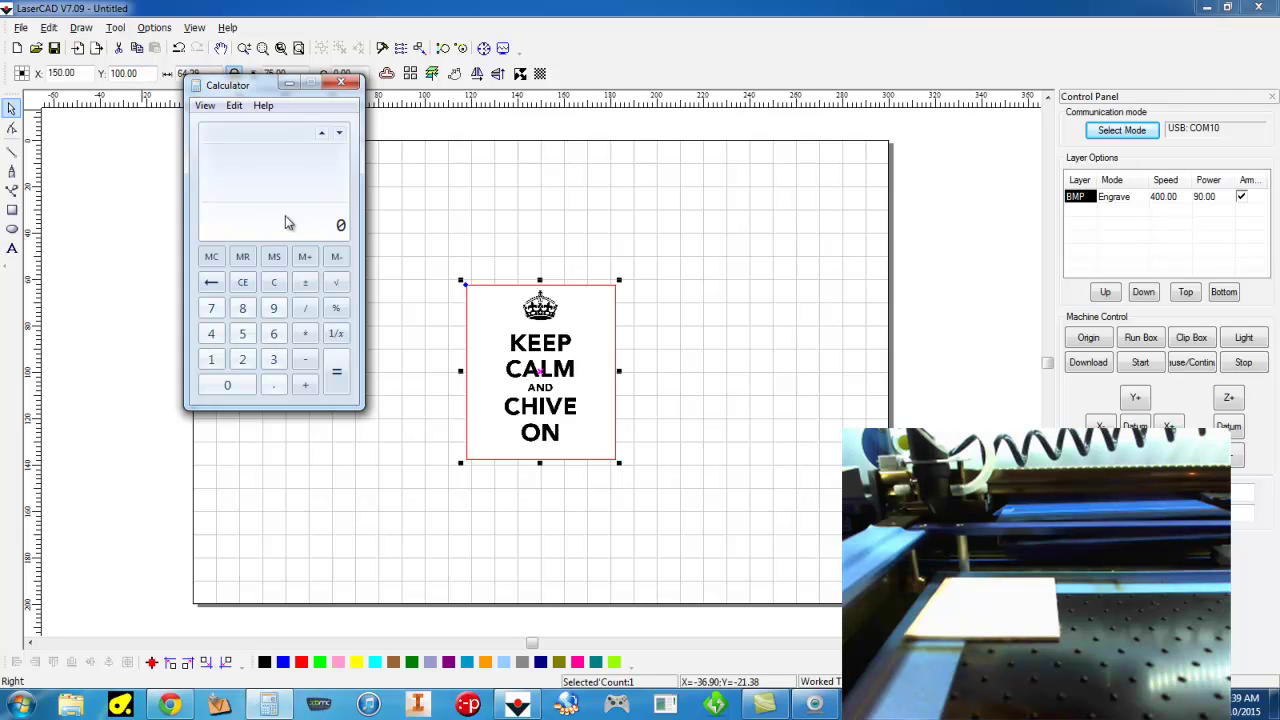
{"action": "type", "text": "75"}
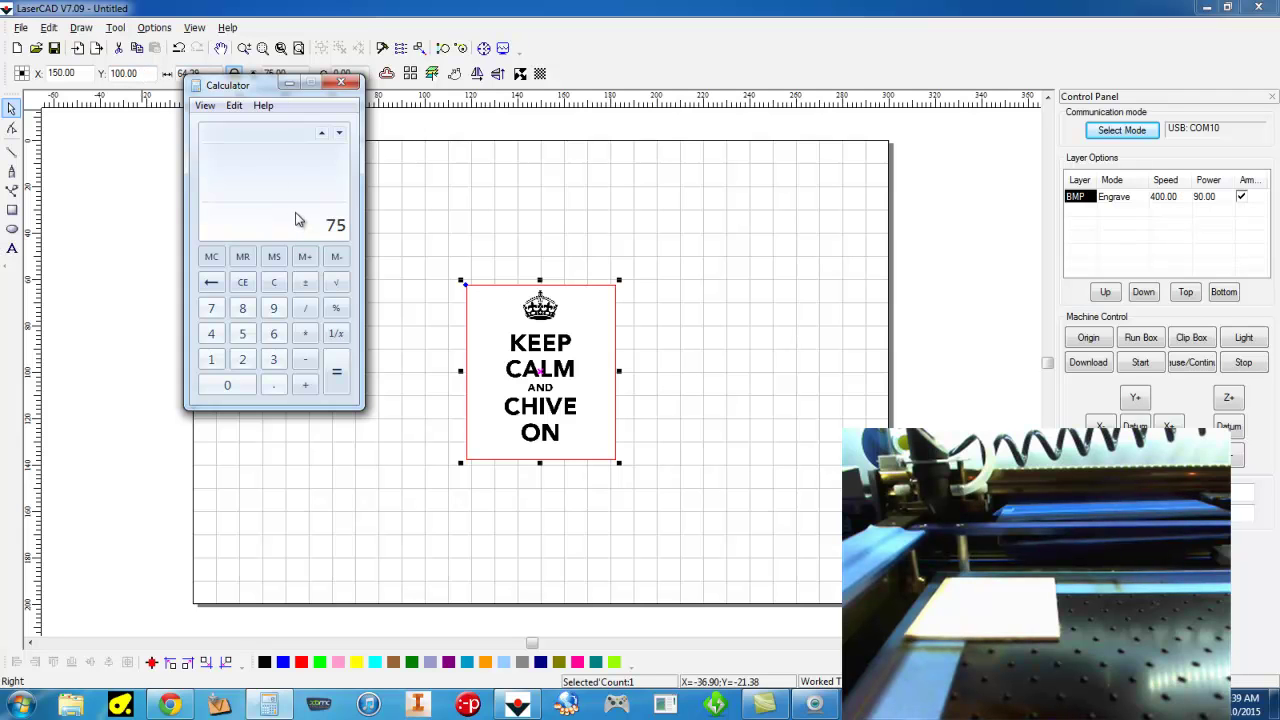
{"action": "type", "text": " / 2"}
{"action": "key", "text": "Return"}
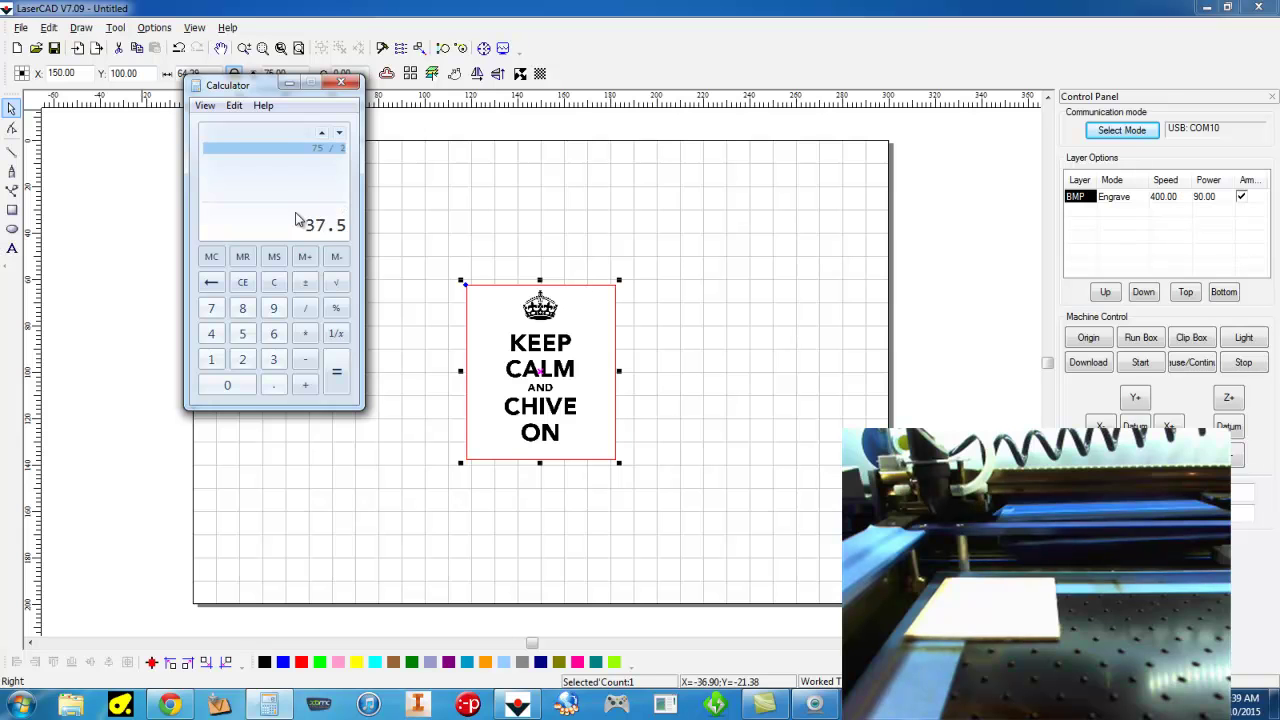
{"action": "left_click", "coordinate": [289, 82]}
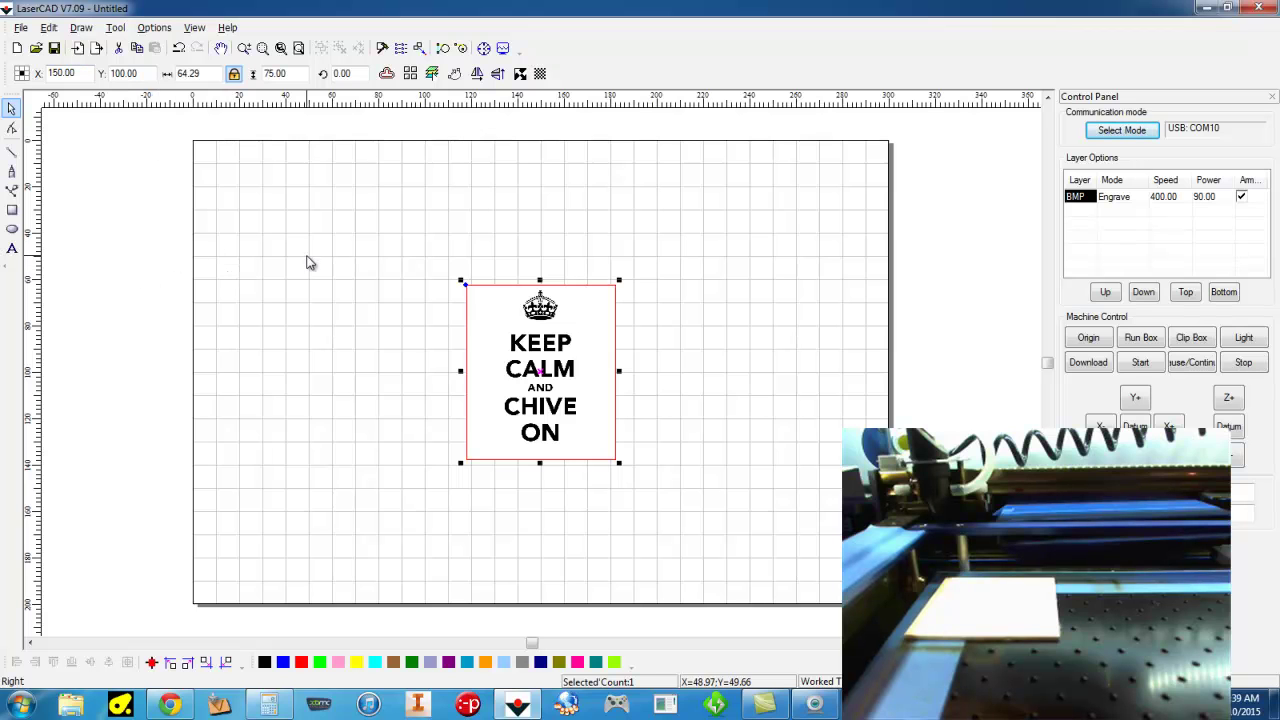
- Position the image at X 47.5 and Y 67.5
{"action": "double_click", "coordinate": [77, 73]}
{"action": "type", "text": "47"}
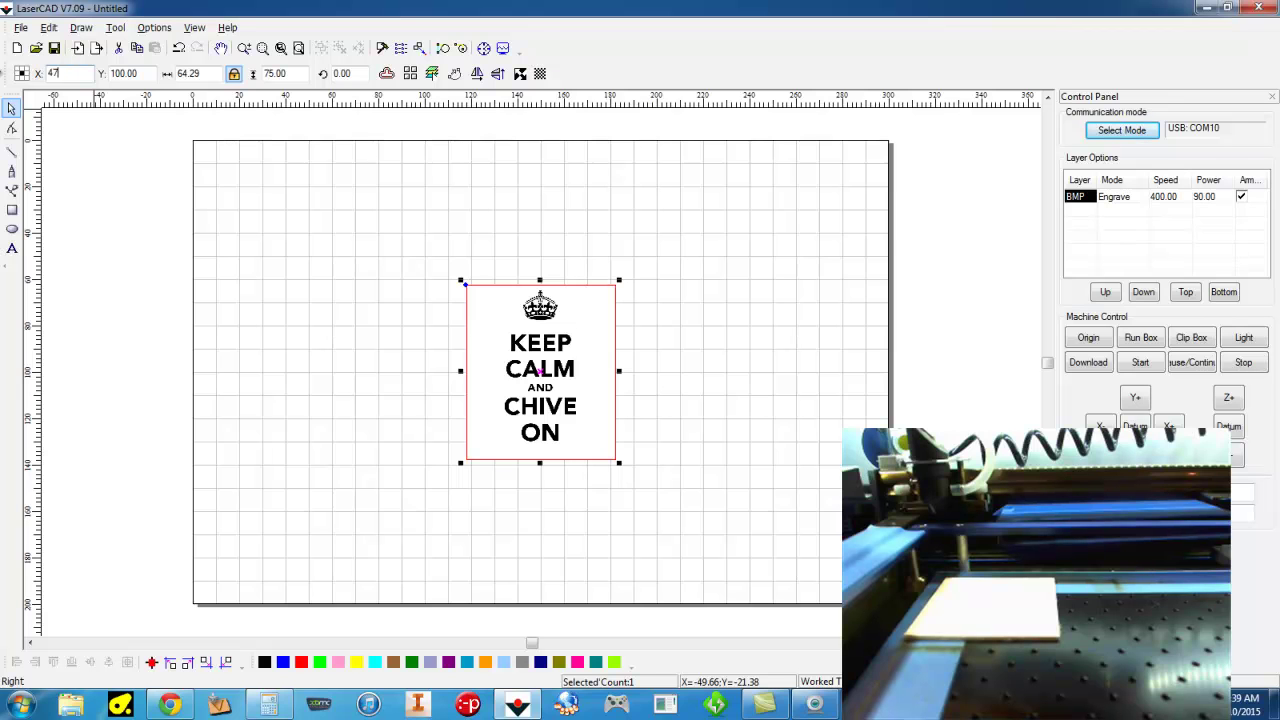
{"action": "type", "text": ".5"}
{"action": "key", "text": "Return"}
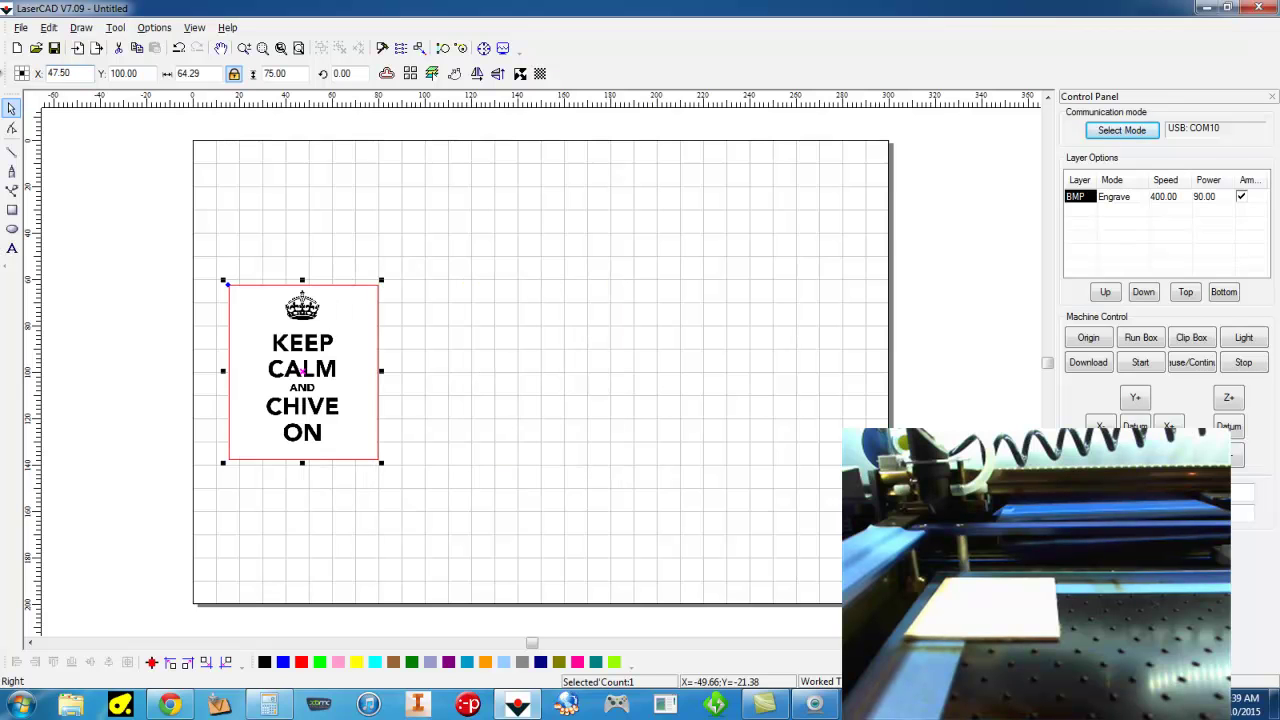
{"action": "left_click_drag", "start_coordinate": [142, 72], "coordinate": [99, 80]}
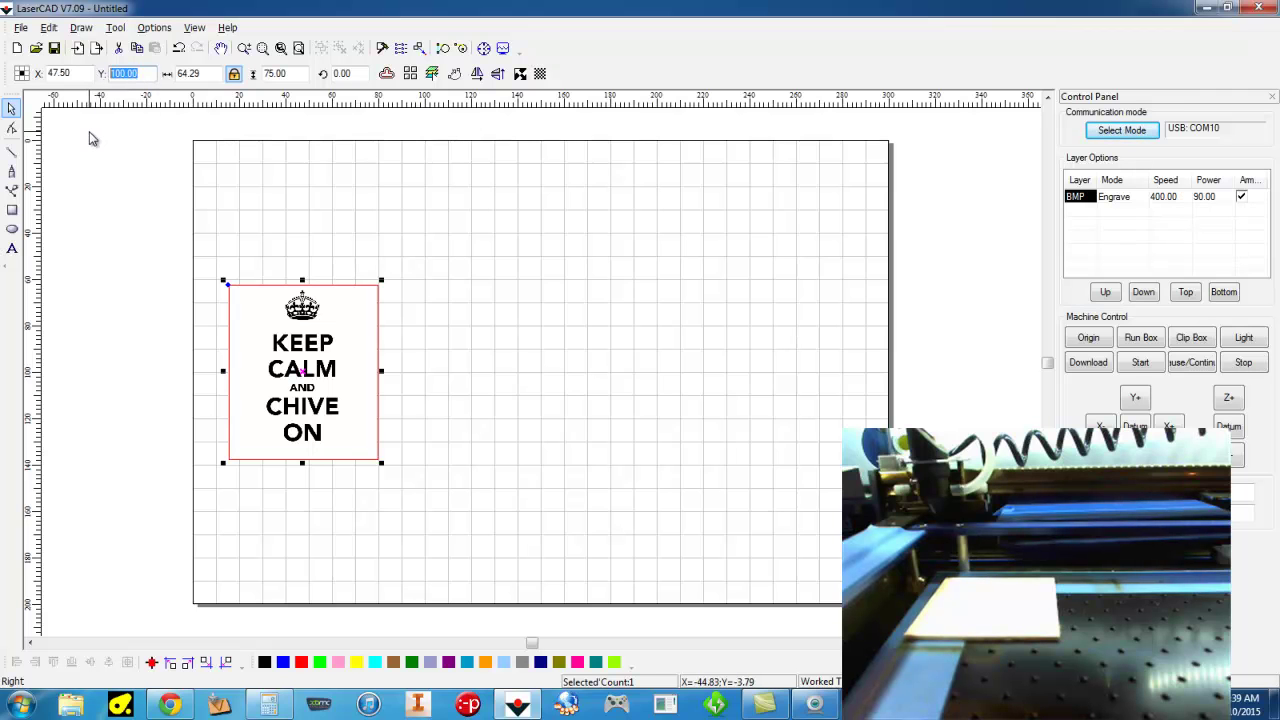
{"action": "type", "text": "67.5"}
{"action": "key", "text": "Return"}
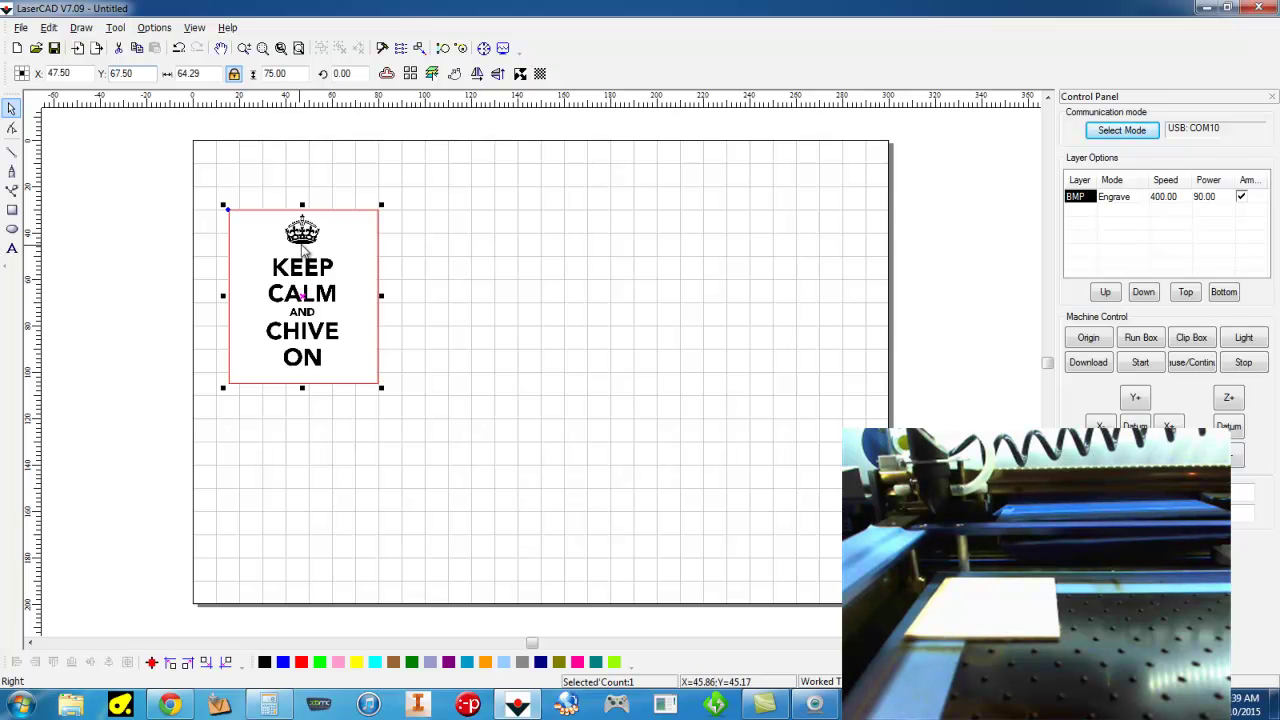
{"action": "left_click", "coordinate": [502, 48]}
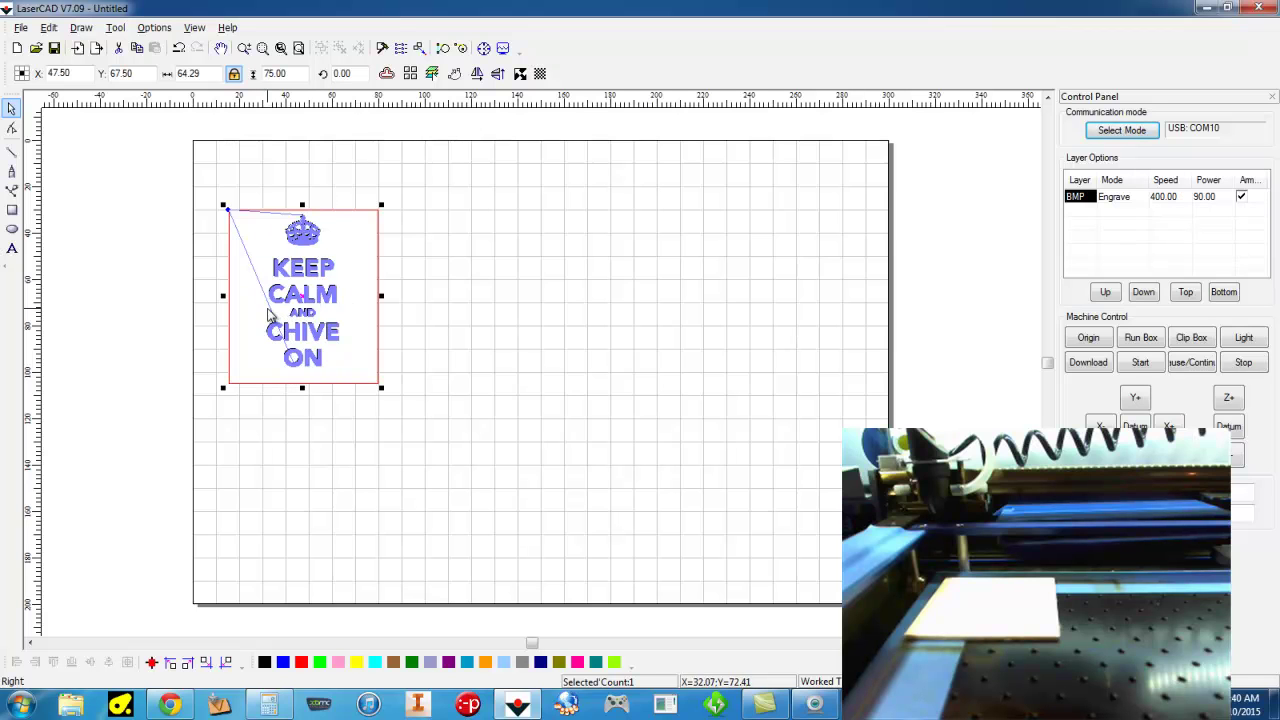
{"action": "left_click", "coordinate": [483, 49]}
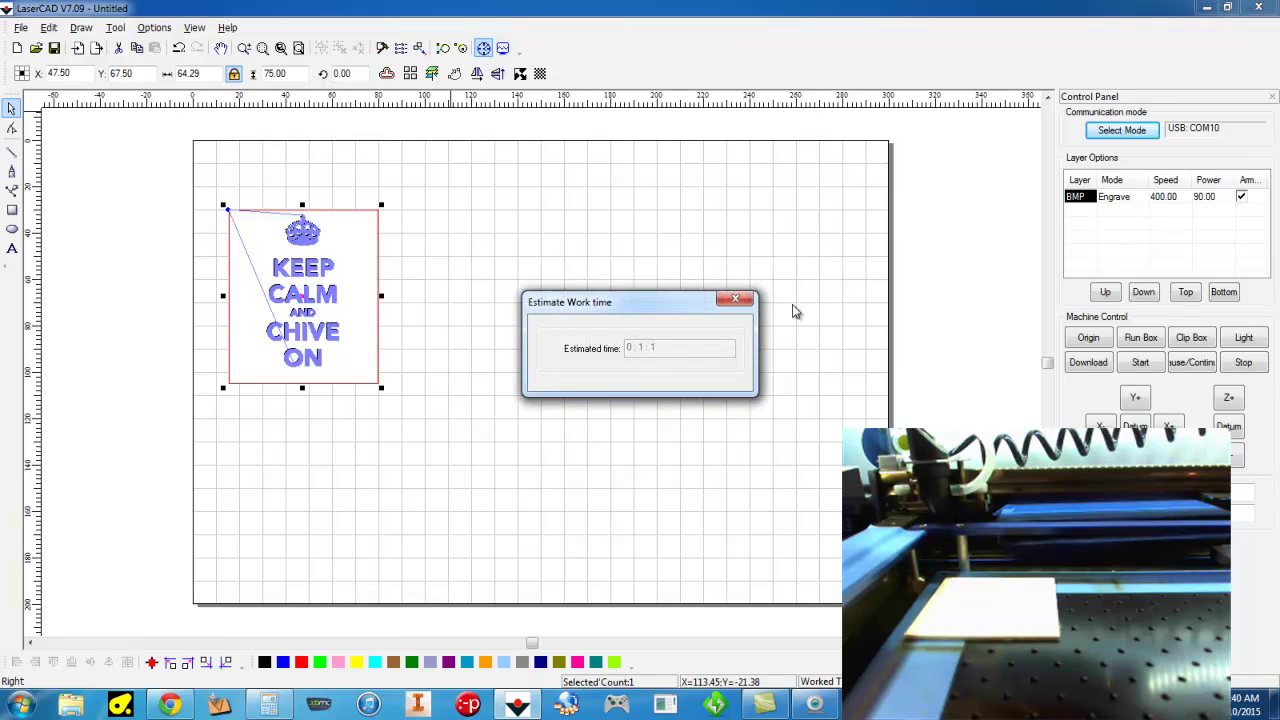
{"action": "left_click", "coordinate": [737, 300]}
{"action": "left_click", "coordinate": [955, 229]}
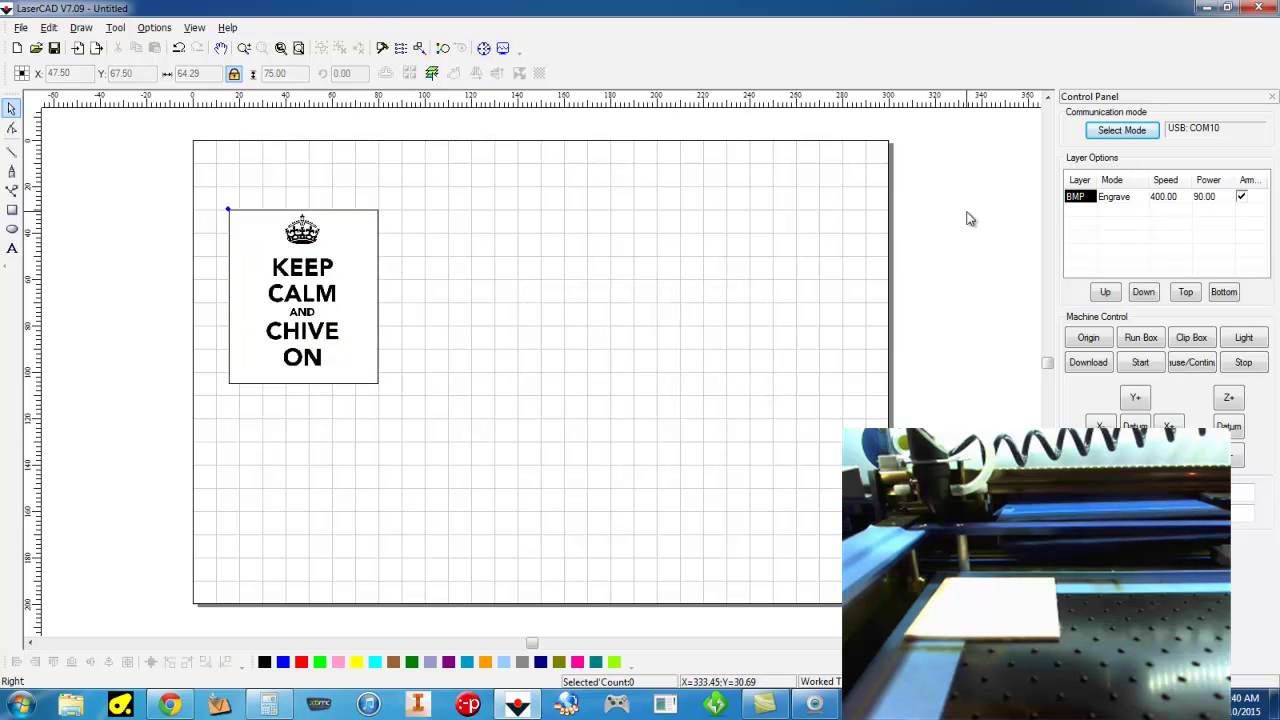
- Set the BMP layer's Laser 1 and Laser 2 power to 25%
{"action": "left_click", "coordinate": [1110, 198]}
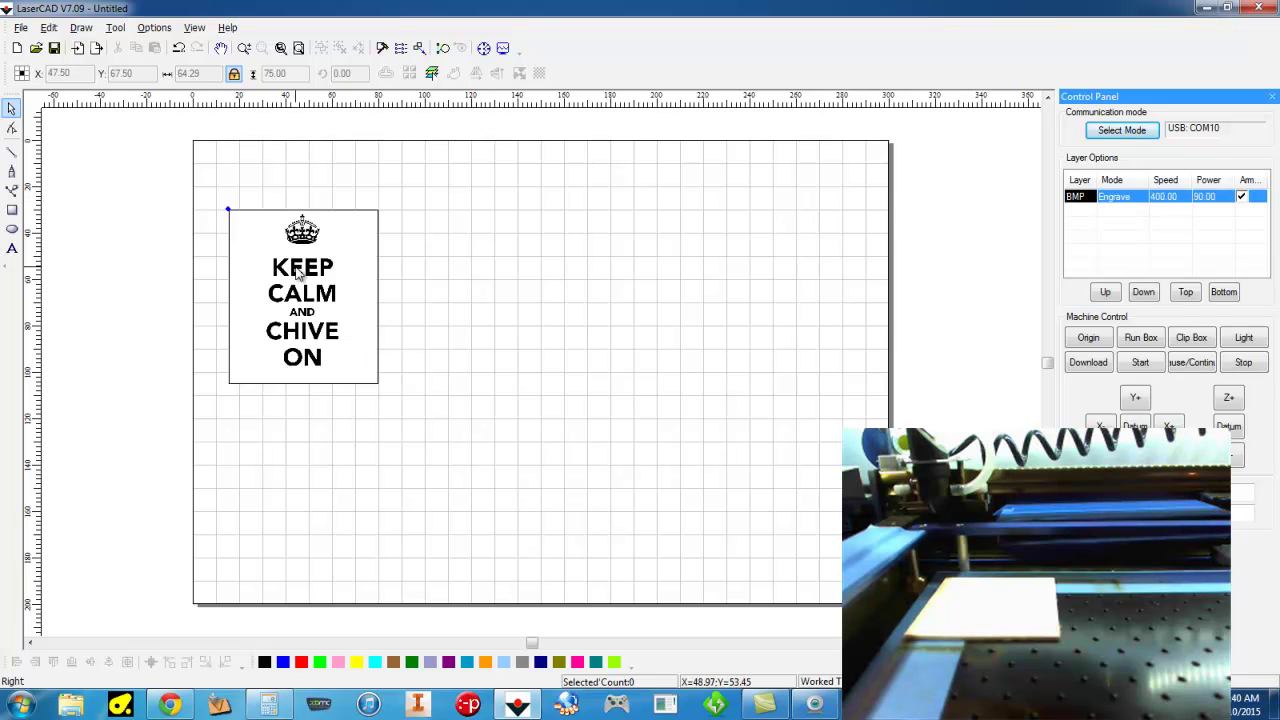
{"action": "double_click", "coordinate": [1124, 204]}
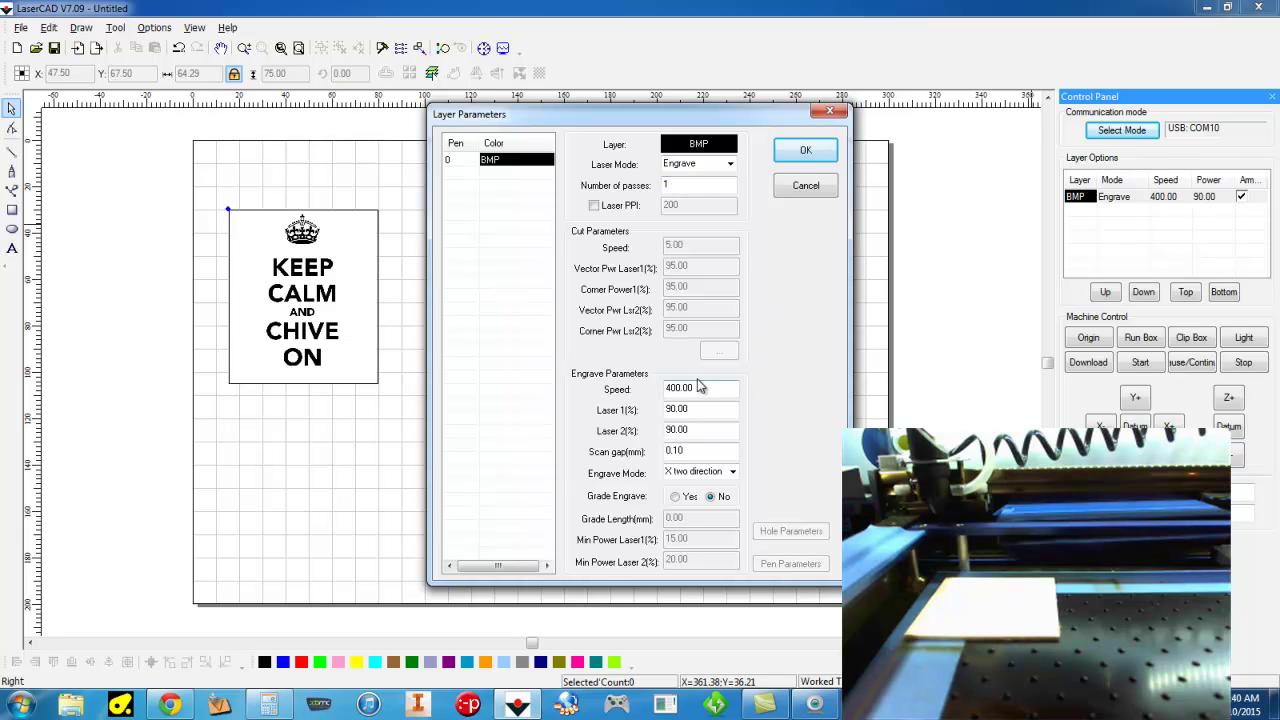
{"action": "left_click_drag", "start_coordinate": [708, 410], "coordinate": [647, 425]}
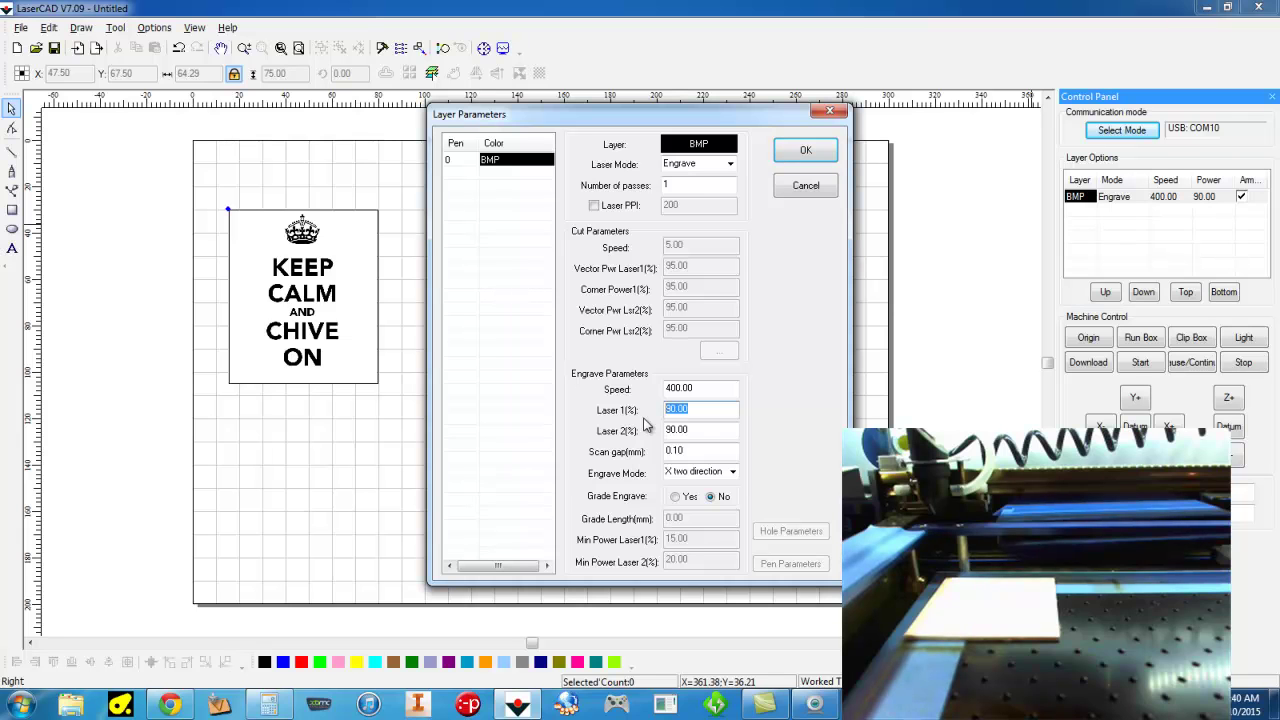
{"action": "type", "text": "25"}
{"action": "left_click", "coordinate": [698, 432]}
{"action": "left_click_drag", "start_coordinate": [679, 428], "coordinate": [610, 428]}
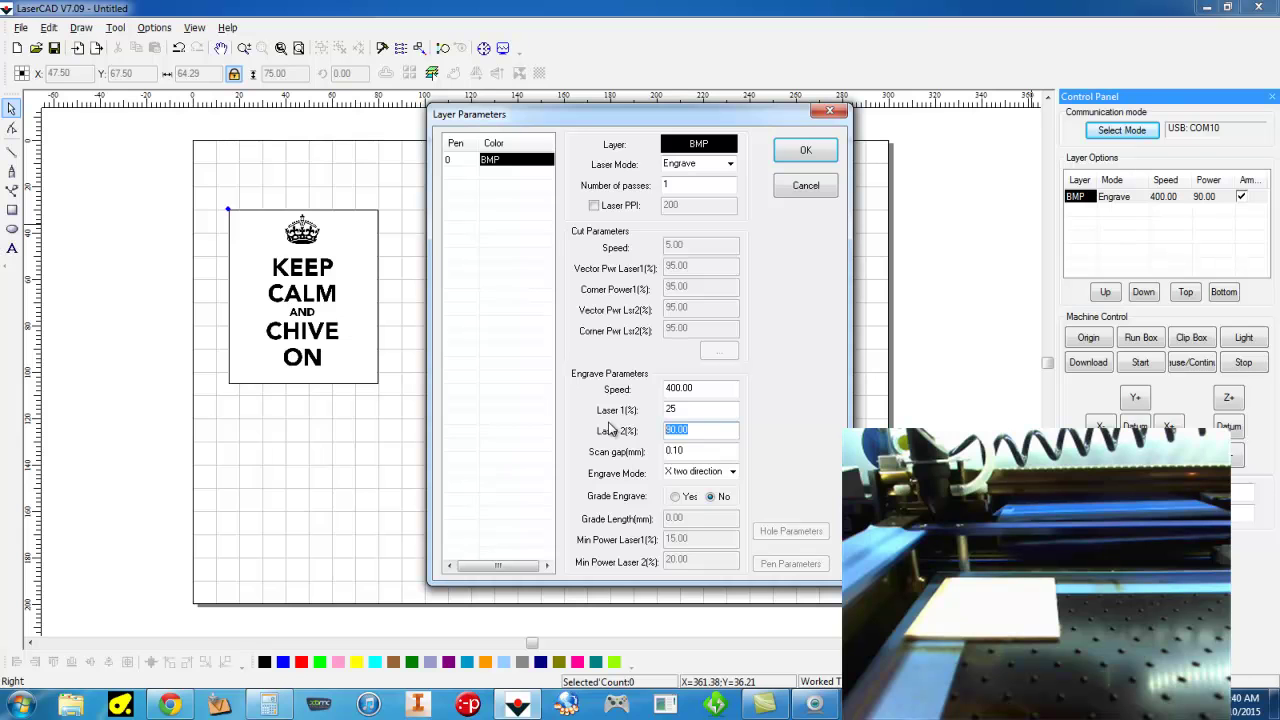
{"action": "type", "text": "25"}
{"action": "left_click", "coordinate": [805, 151]}
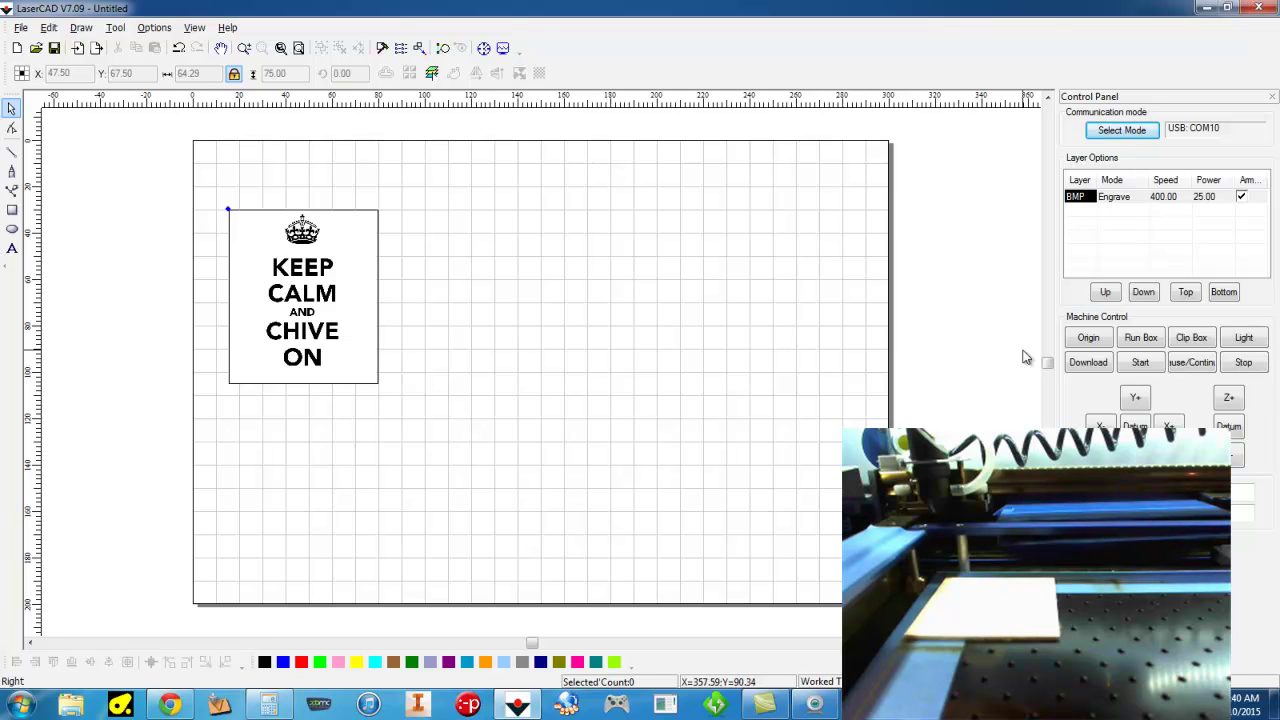
- Rename the download job to 'test chive' and send it to the machine
{"action": "left_click", "coordinate": [1089, 363]}
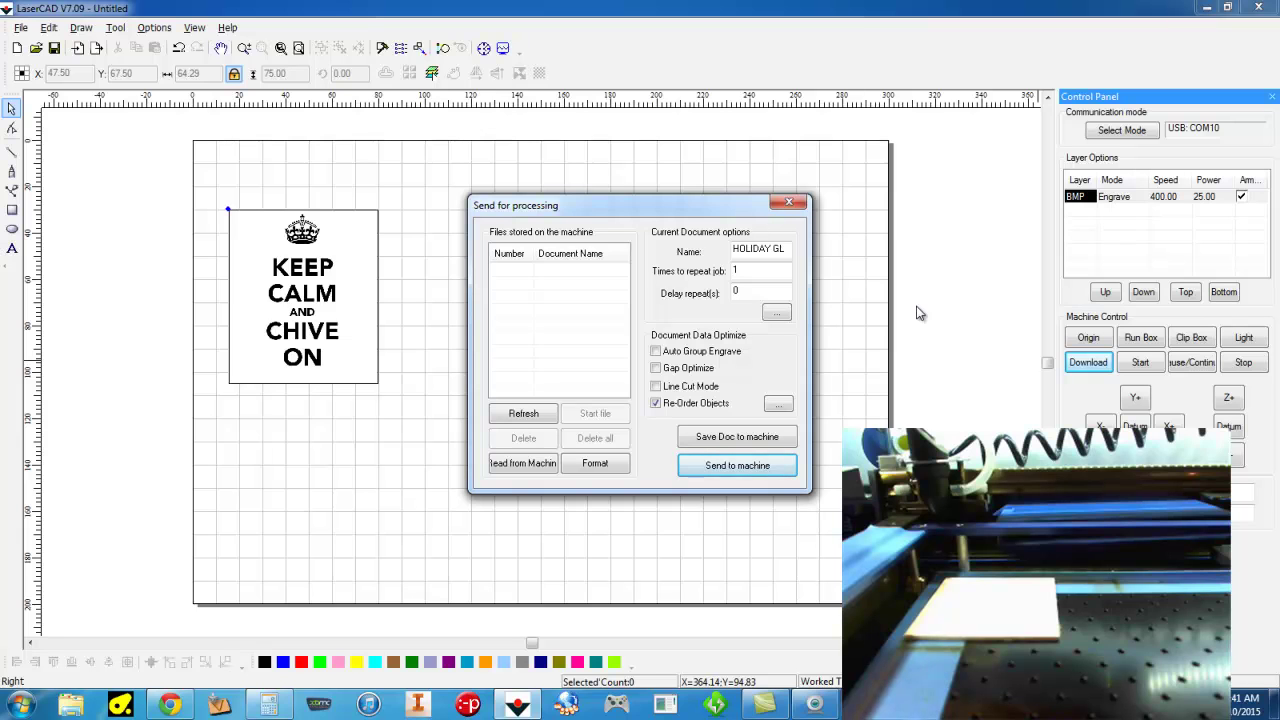
{"action": "left_click_drag", "start_coordinate": [788, 250], "coordinate": [650, 238]}
{"action": "key", "text": "BackSpace"}
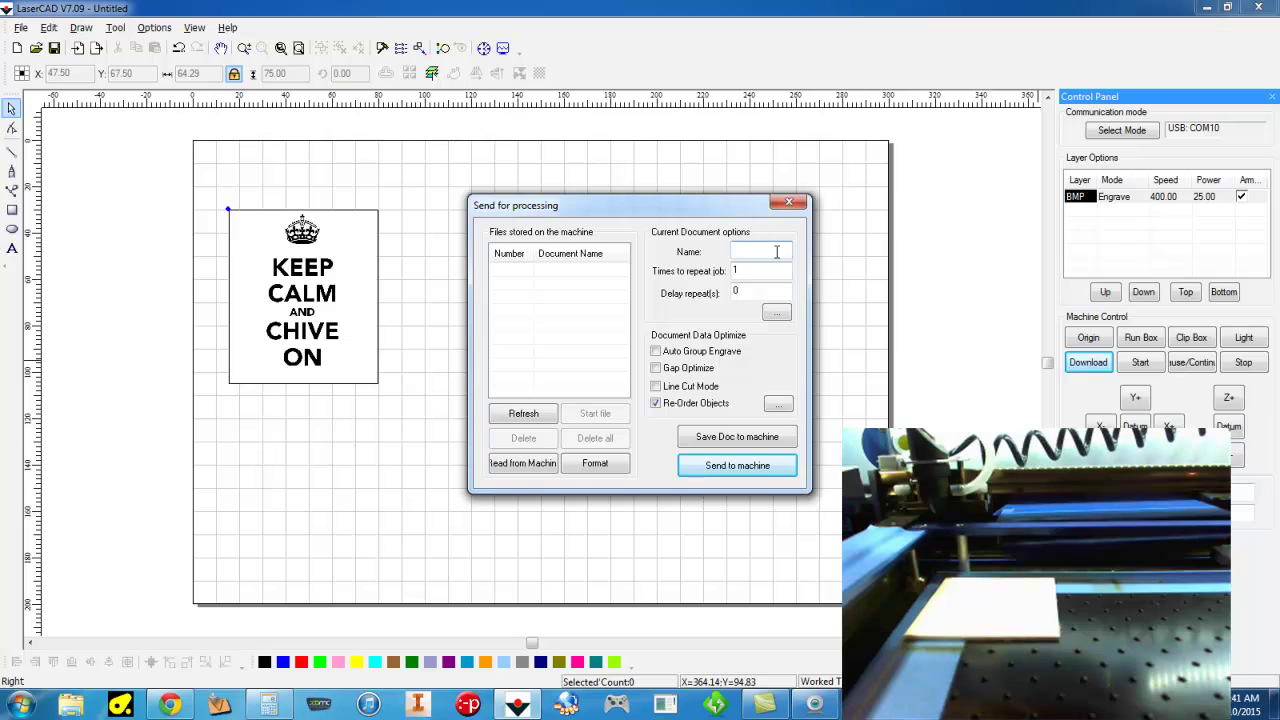
{"action": "type", "text": "test chive"}
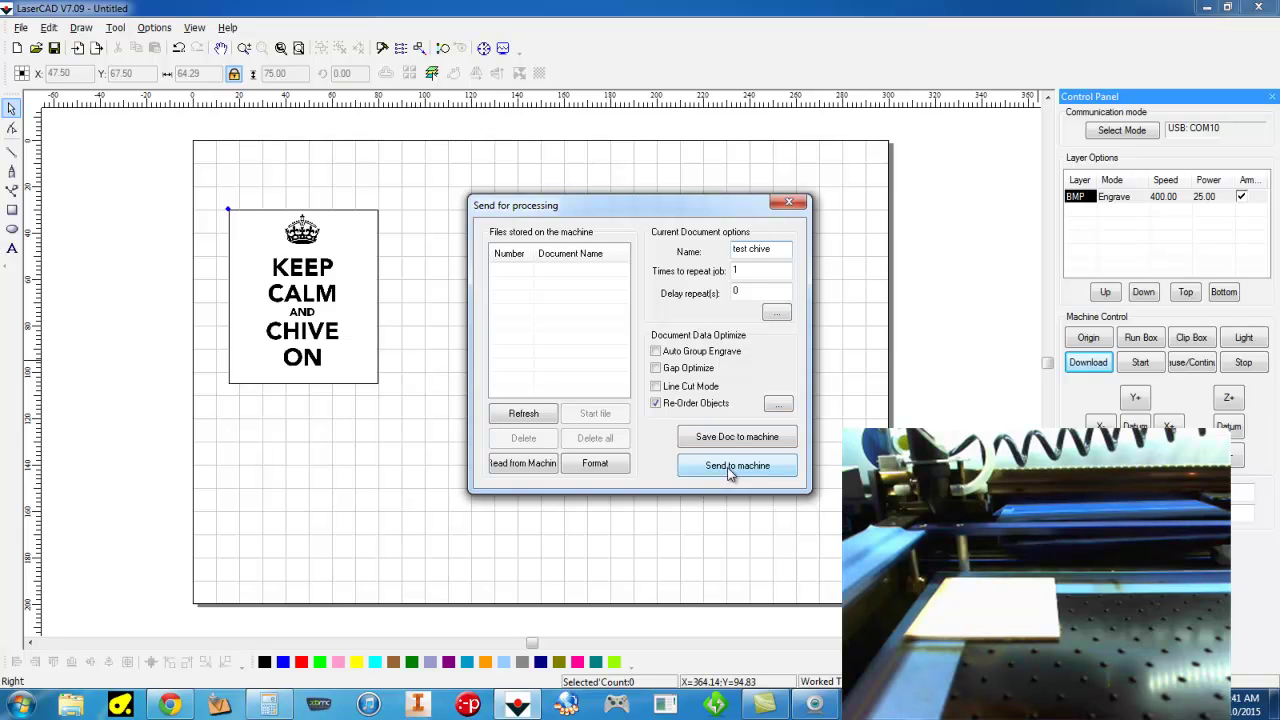
{"action": "left_click", "coordinate": [737, 466]}
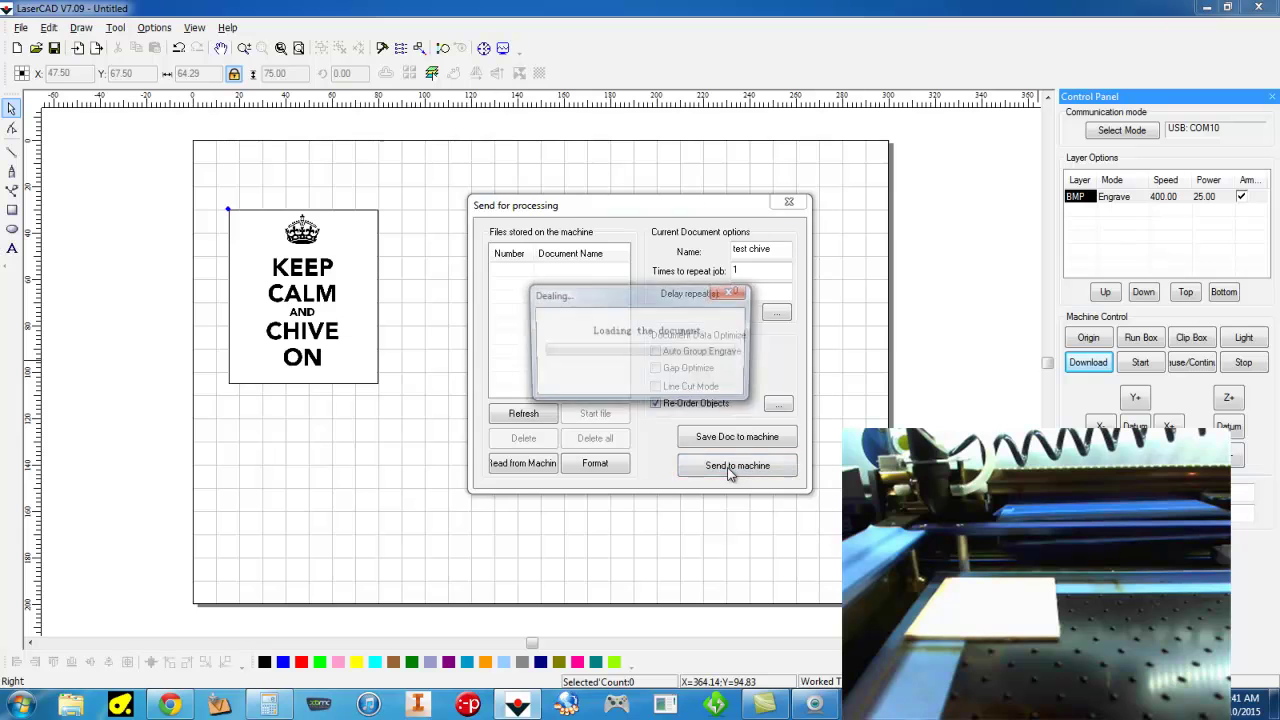